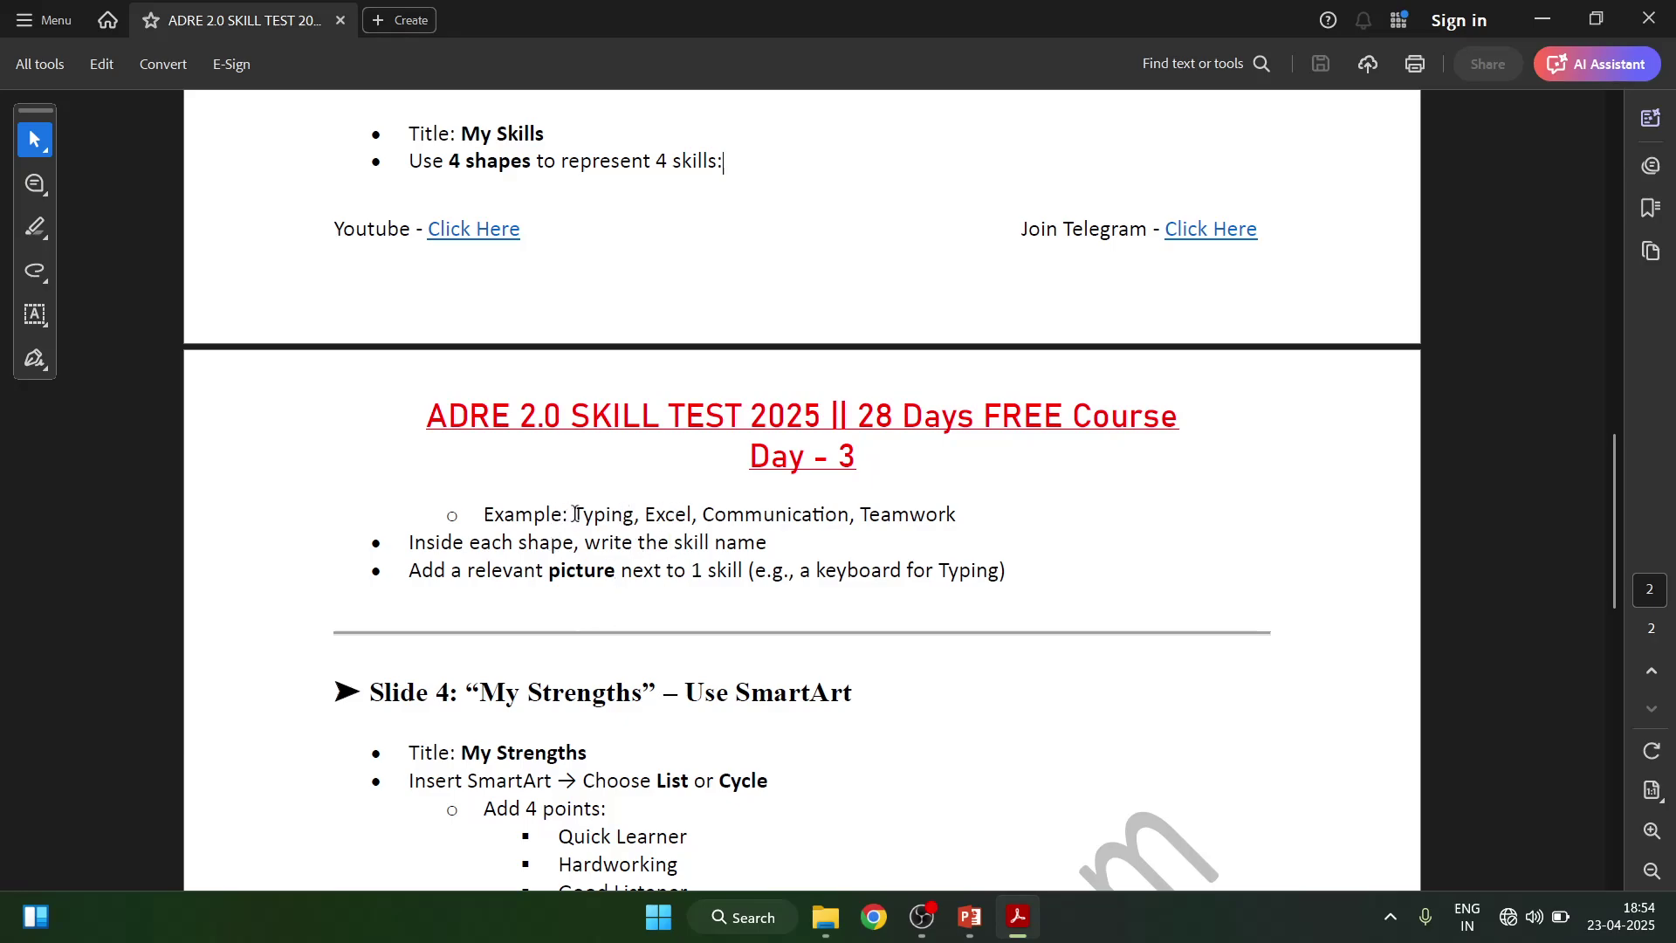
# - Check the example skills in the PDF, switch to PowerPoint and delete the empty content placeholder from the My Skills slide
pyautogui.moveTo(575, 514); pyautogui.dragTo(1008, 524)
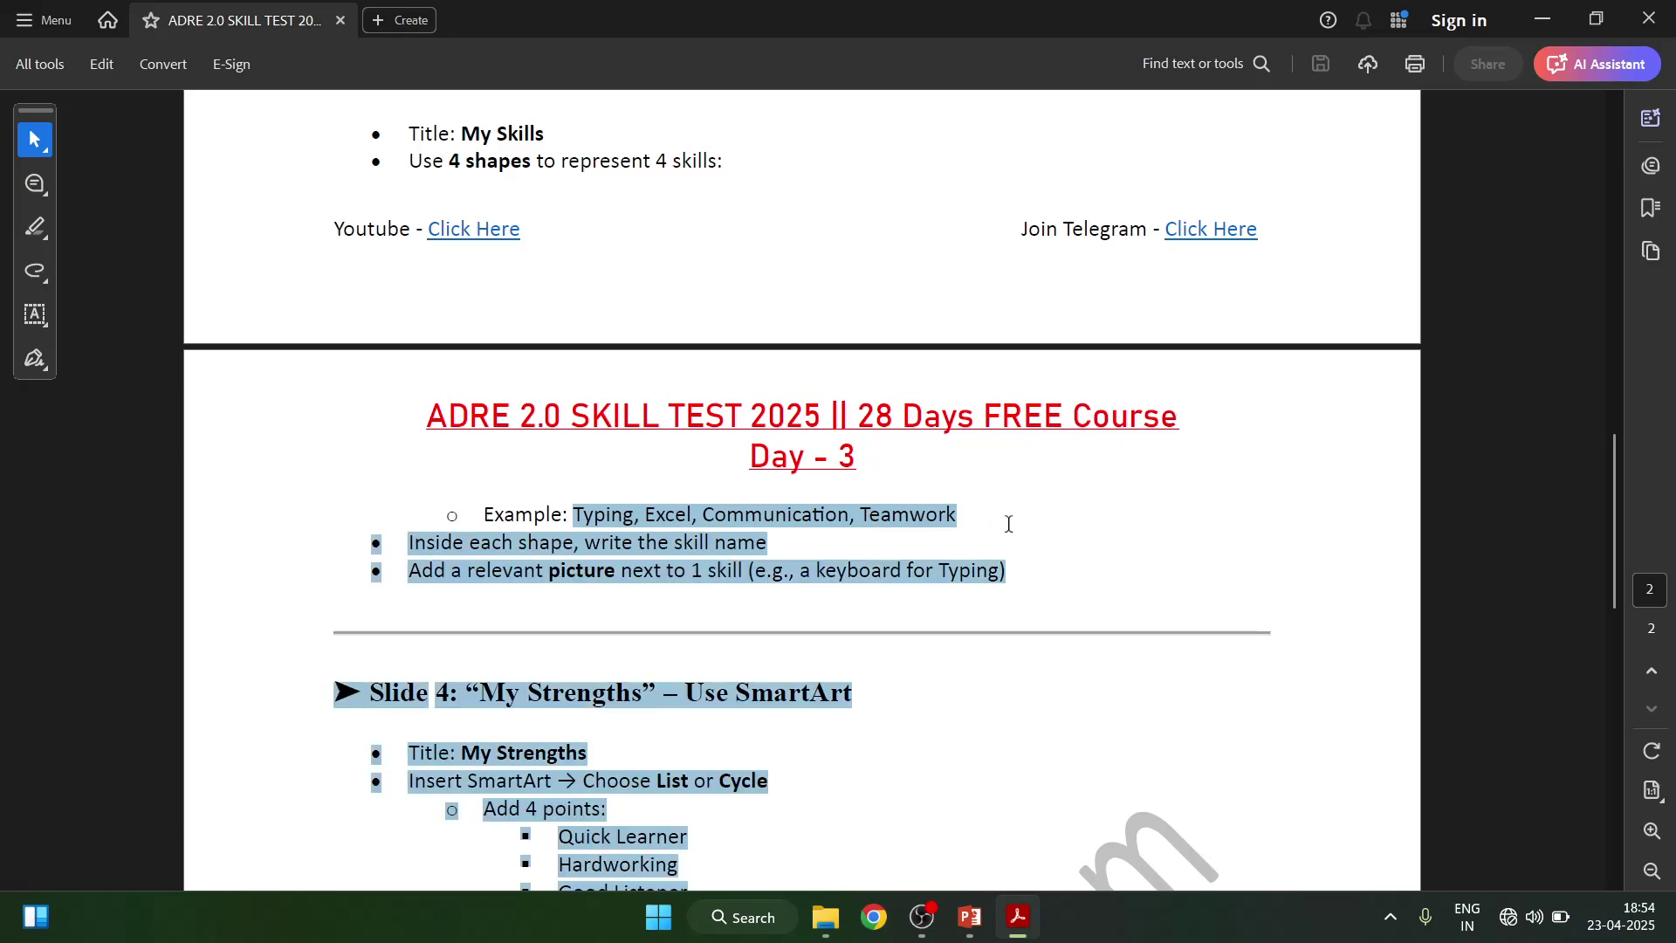
pyautogui.click(1198, 570)
pyautogui.click(969, 917)
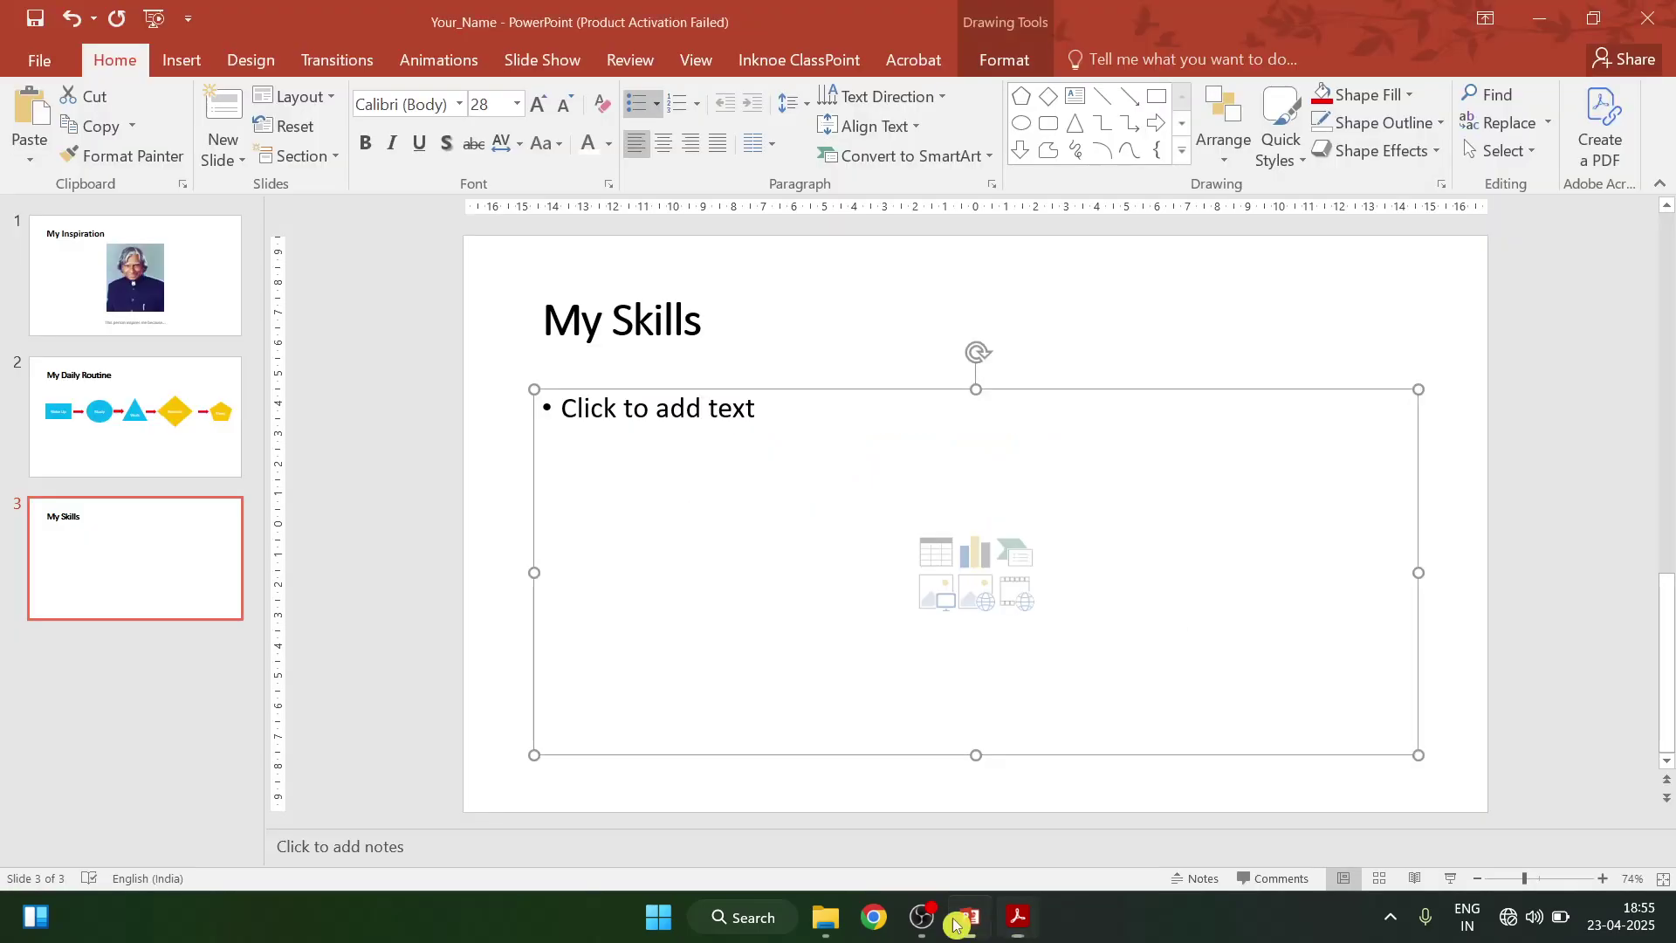
pyautogui.click(748, 453)
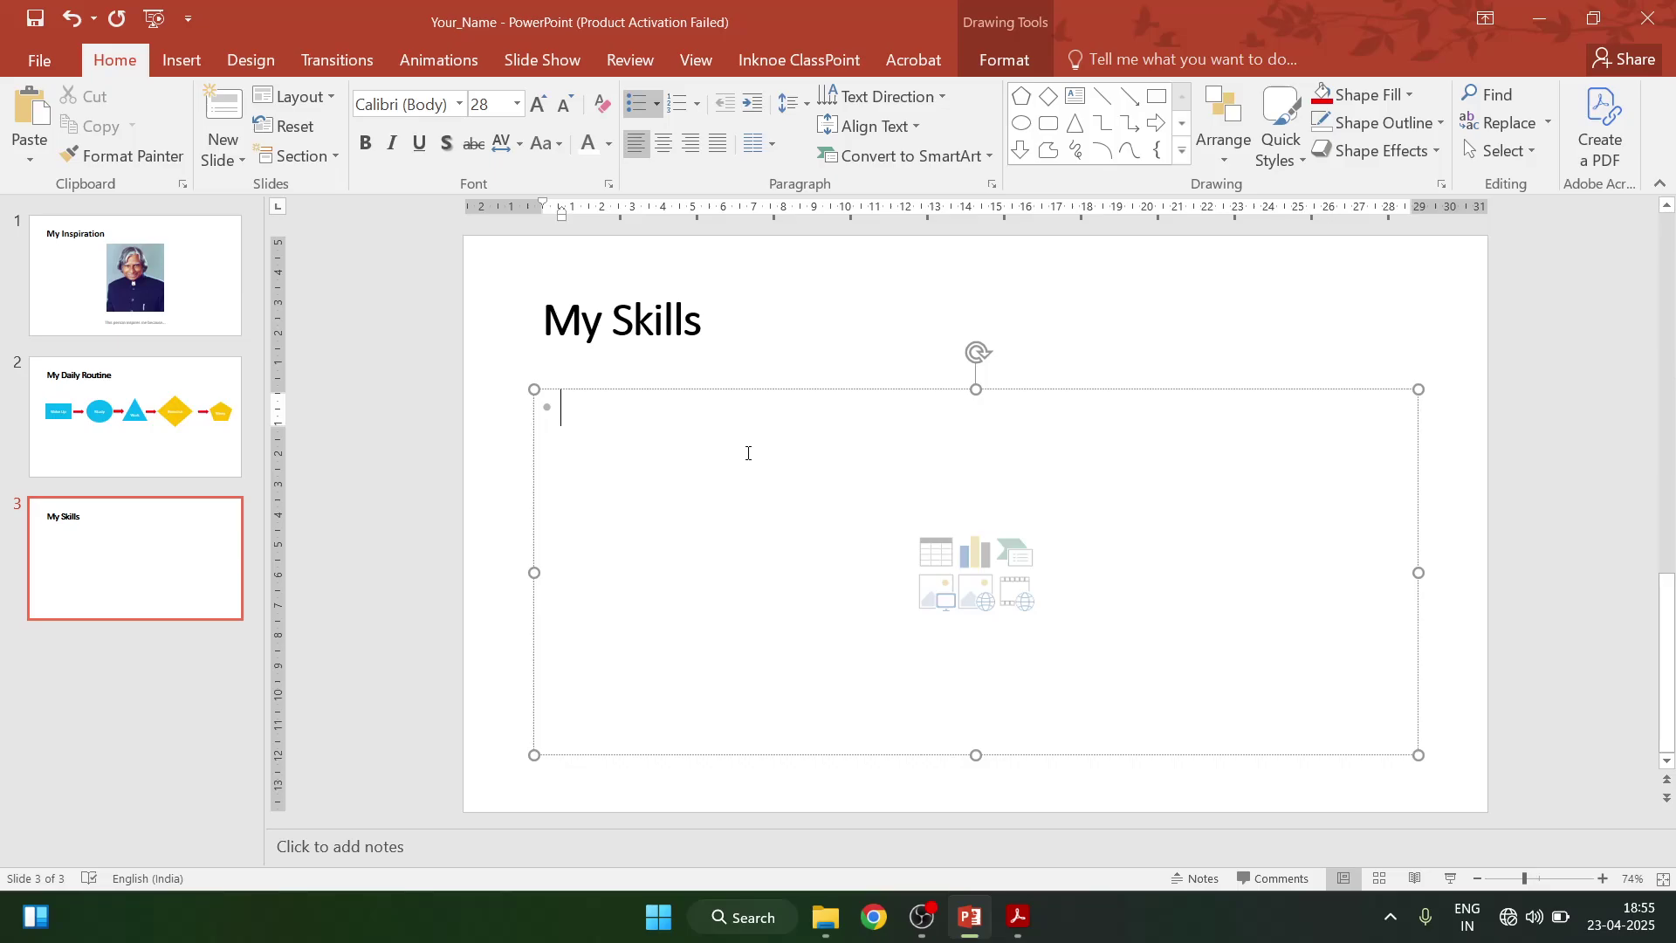
pyautogui.press('BackSpace')
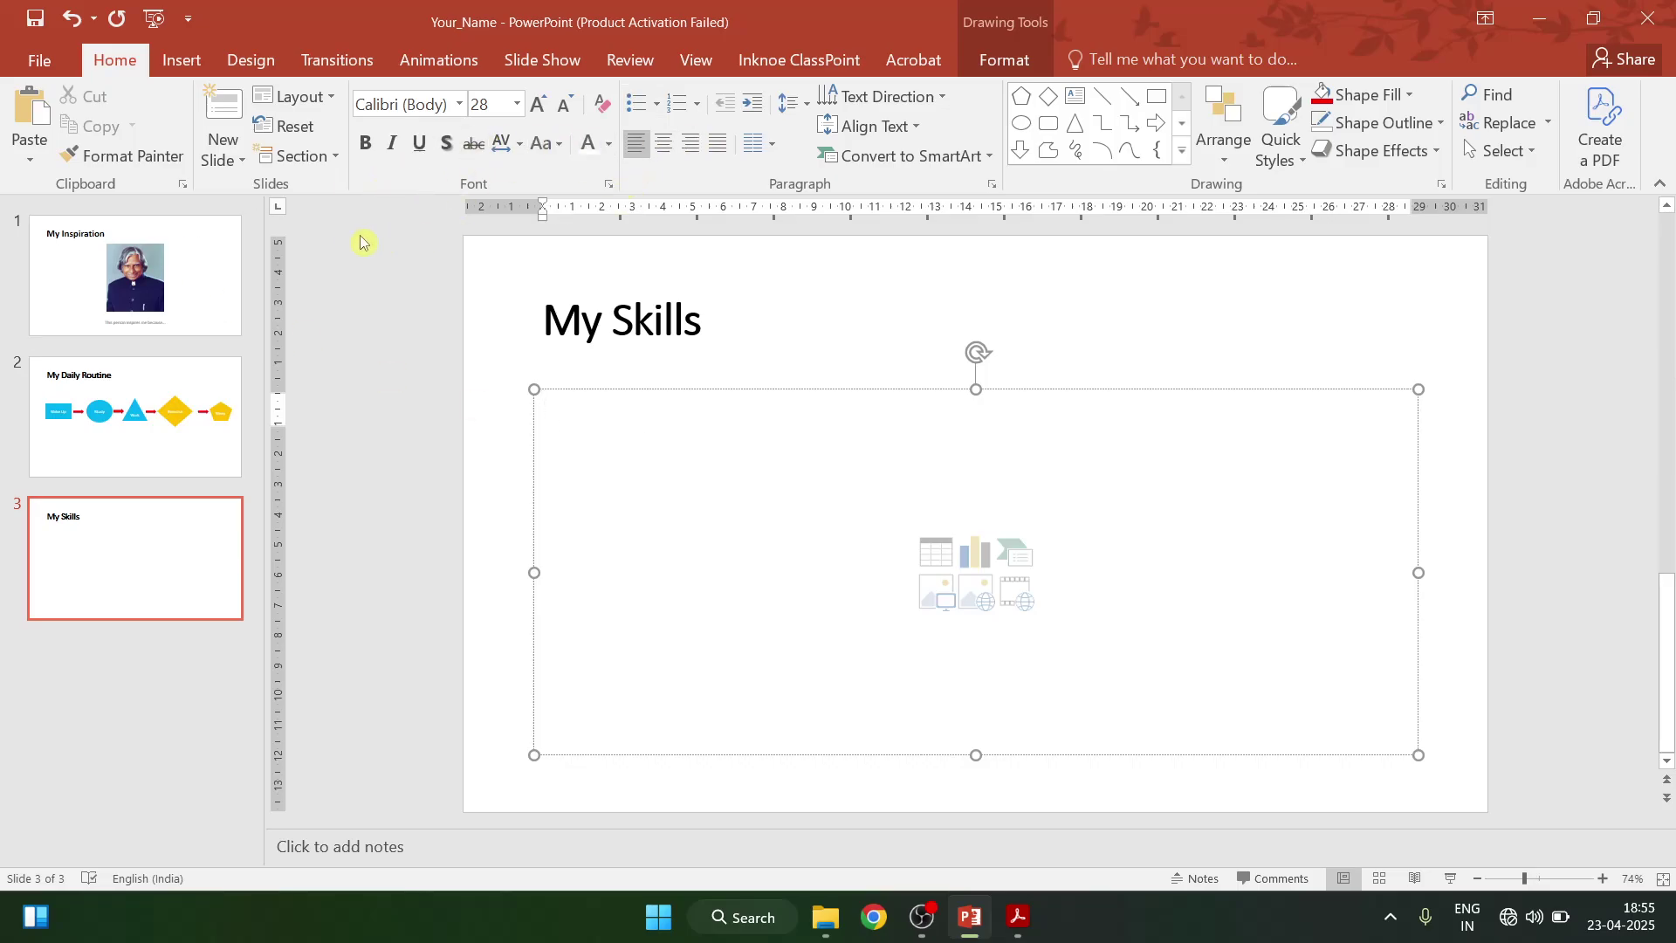
pyautogui.click(594, 388)
pyautogui.press('Delete')
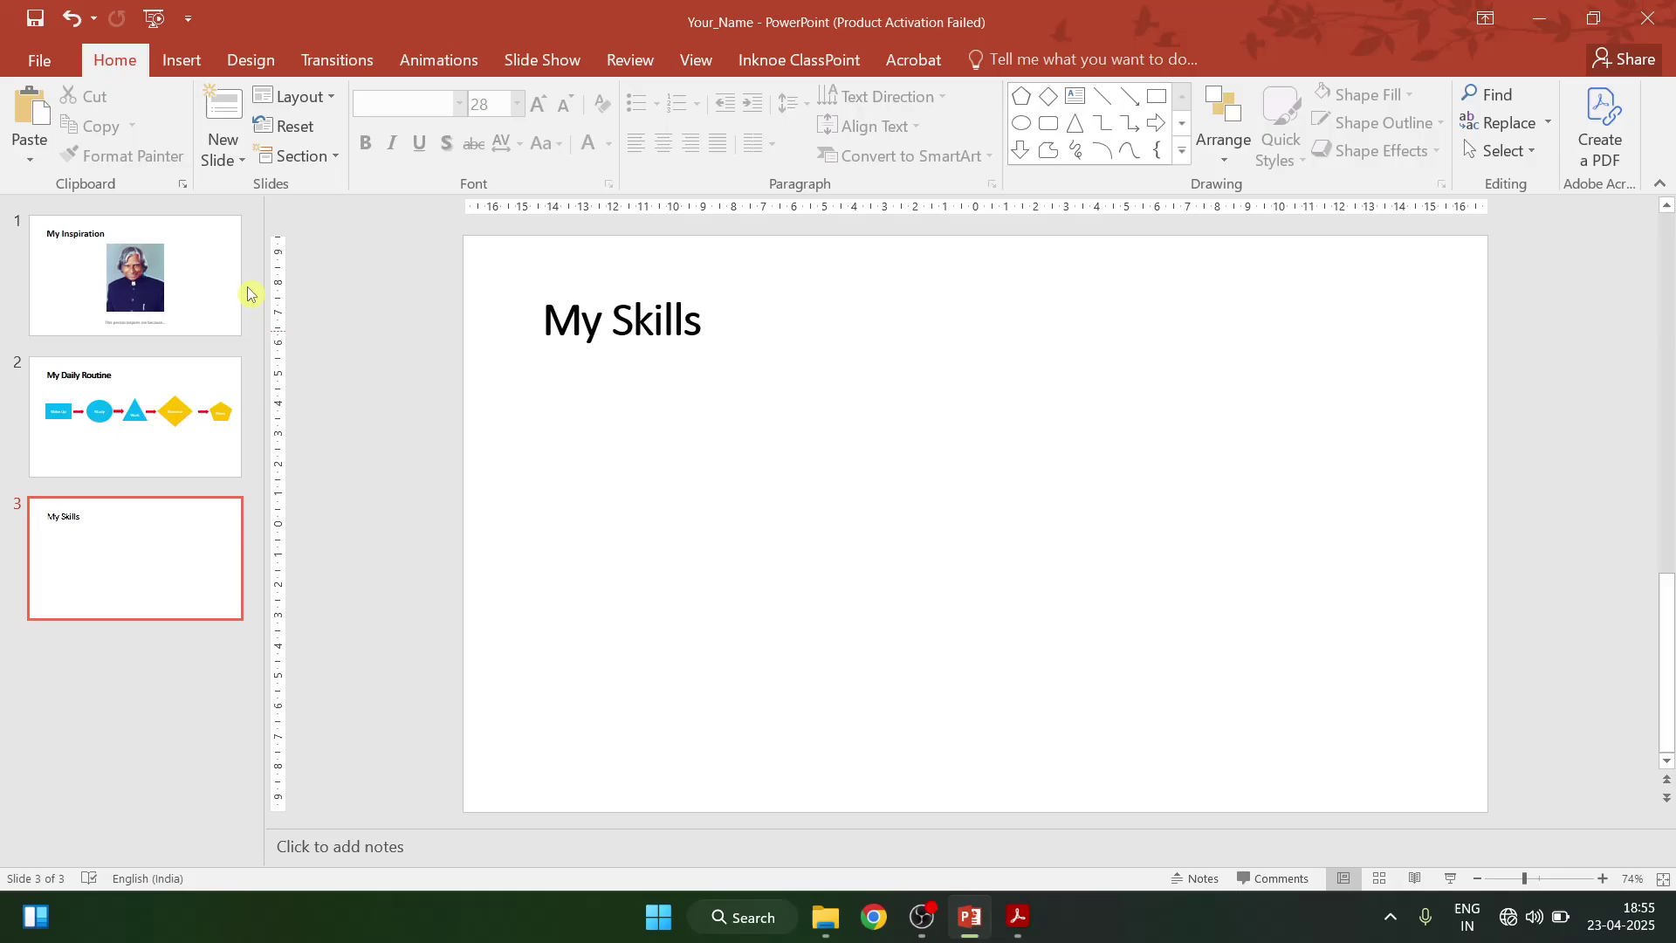
# - Draw an oval about 4.4 cm high and 5 cm wide below the My Skills title and remove its outline
pyautogui.click(180, 59)
pyautogui.click(421, 159)
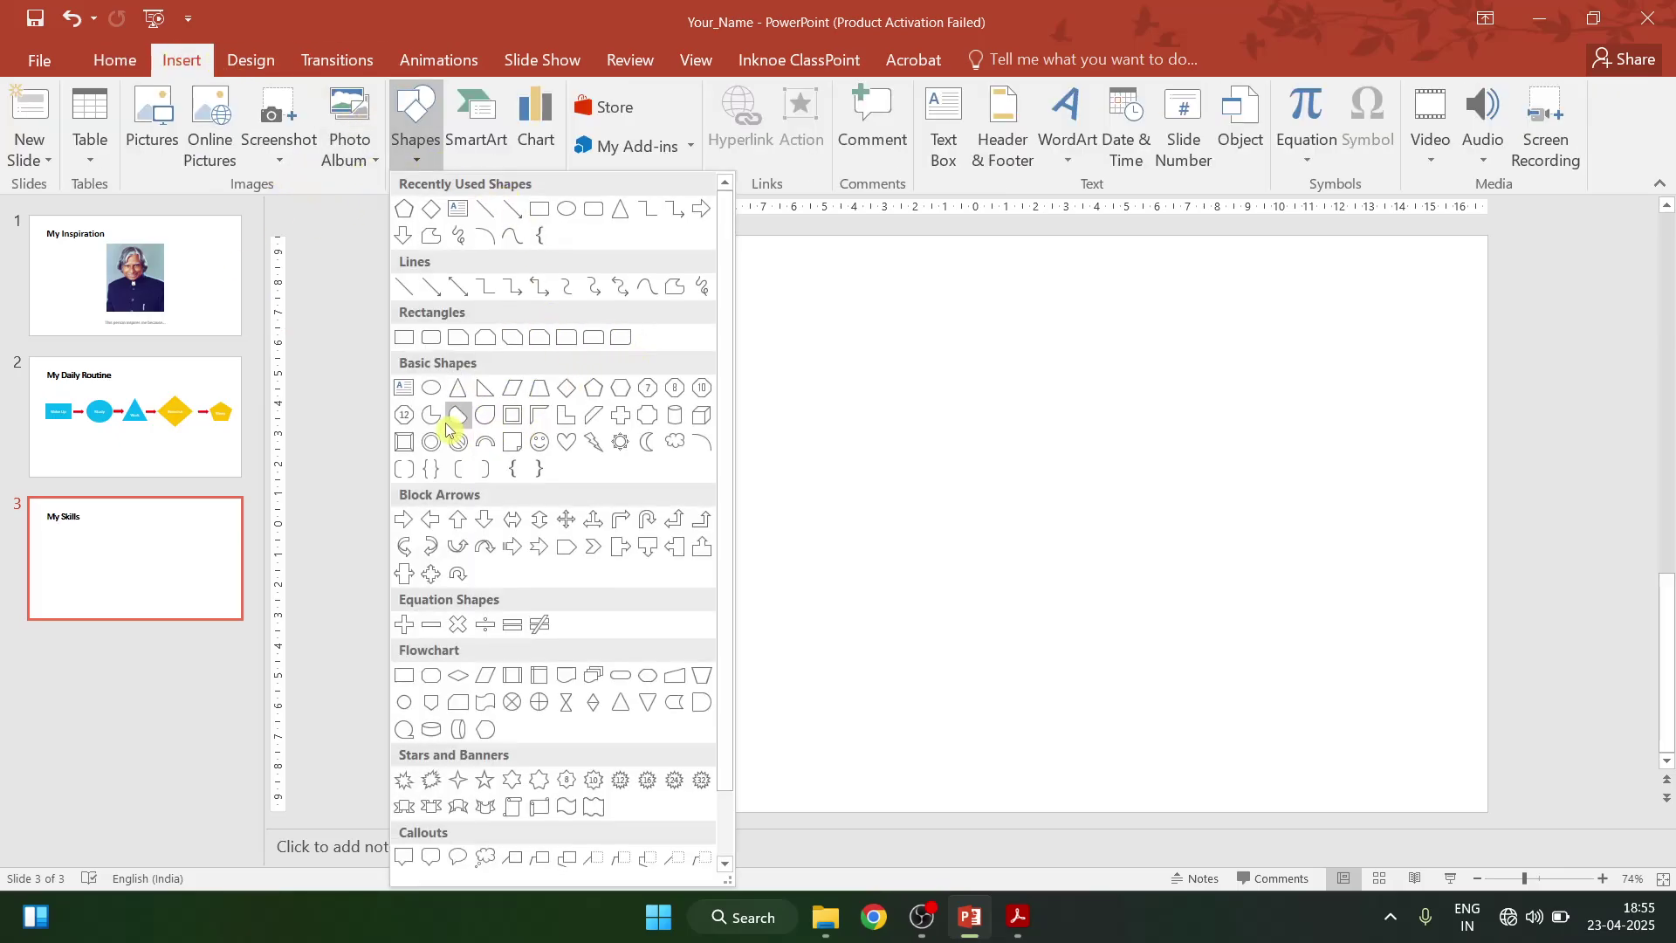
pyautogui.click(434, 393)
pyautogui.moveTo(534, 404); pyautogui.dragTo(684, 536)
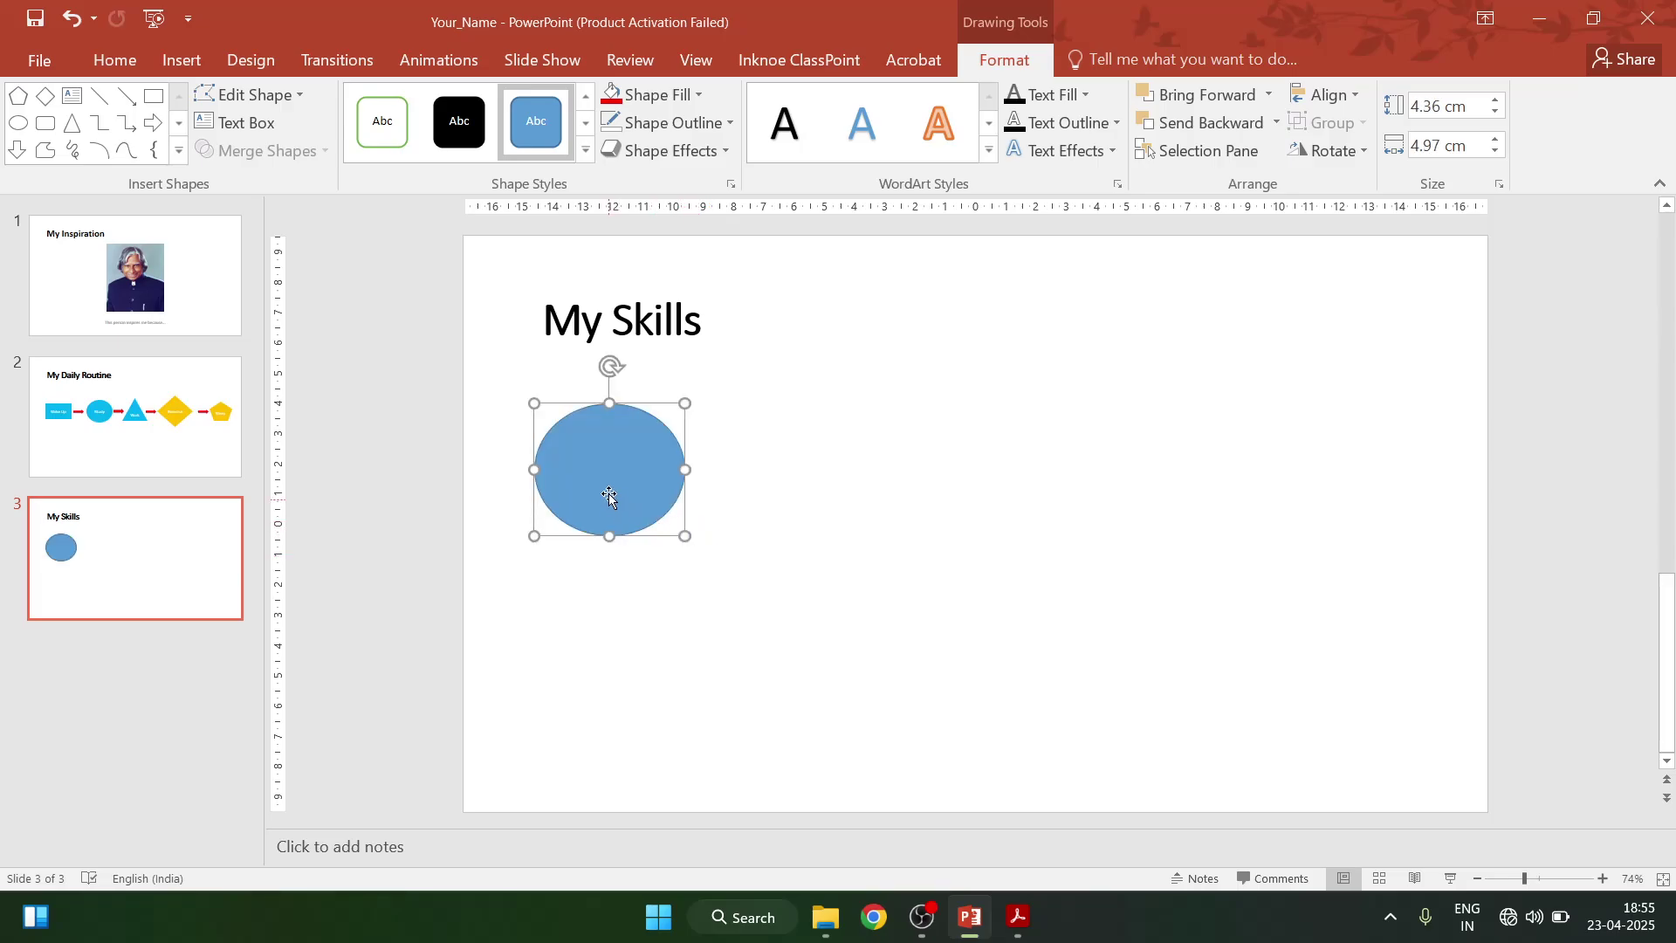
pyautogui.rightClick(609, 496)
pyautogui.click(731, 532)
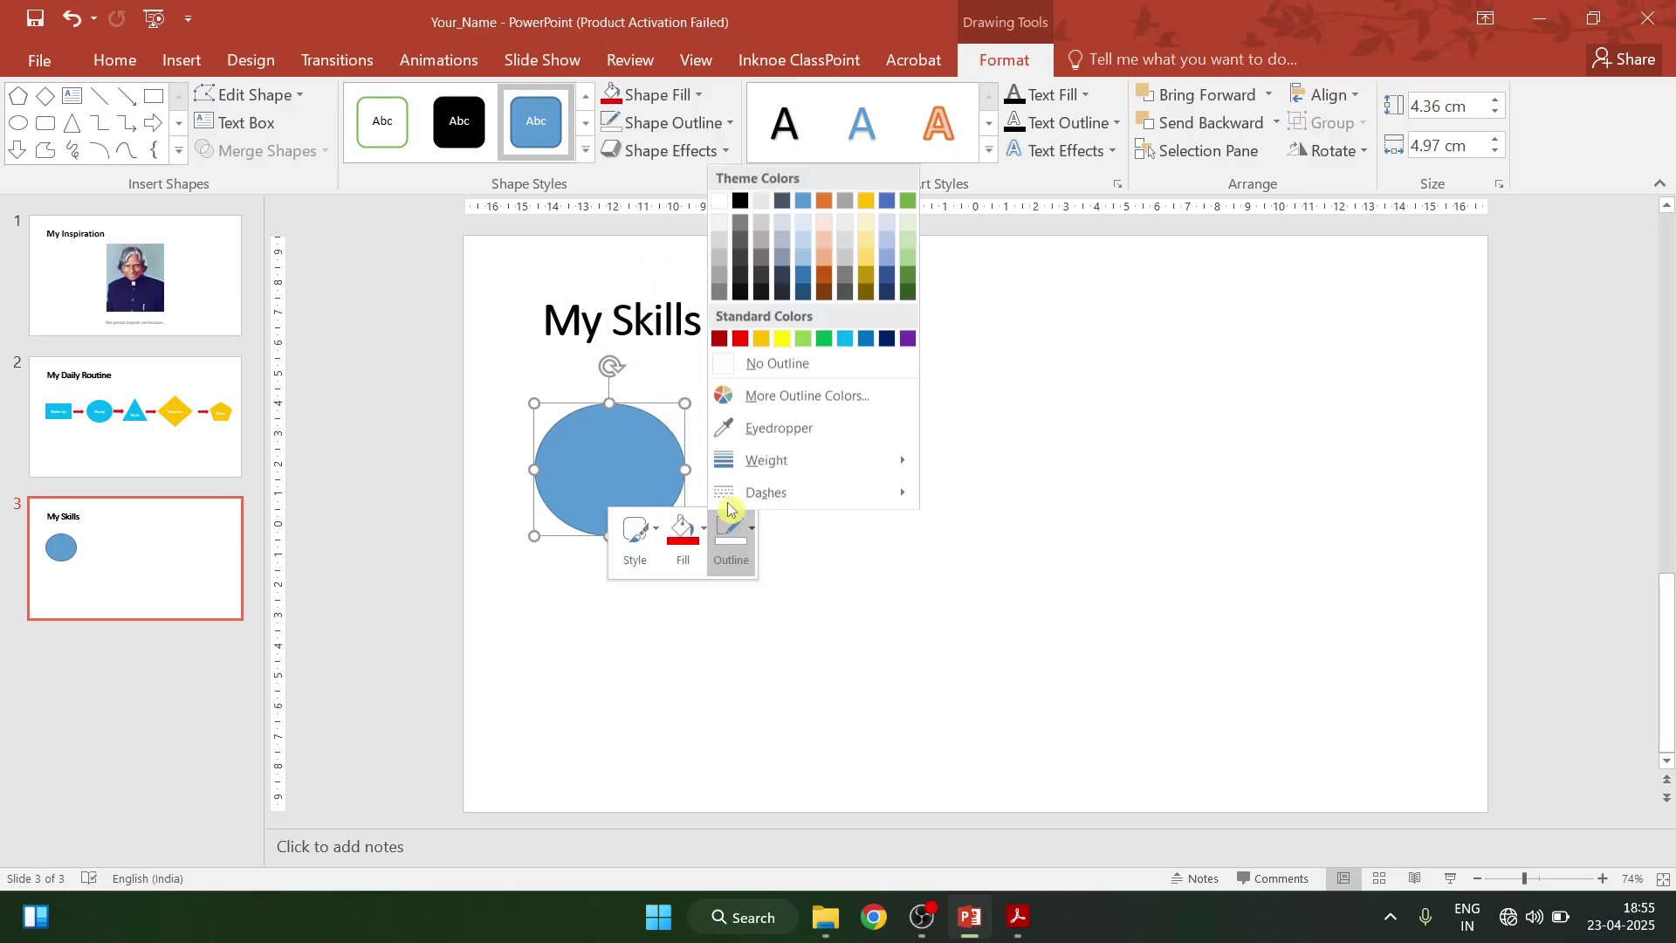
pyautogui.click(775, 362)
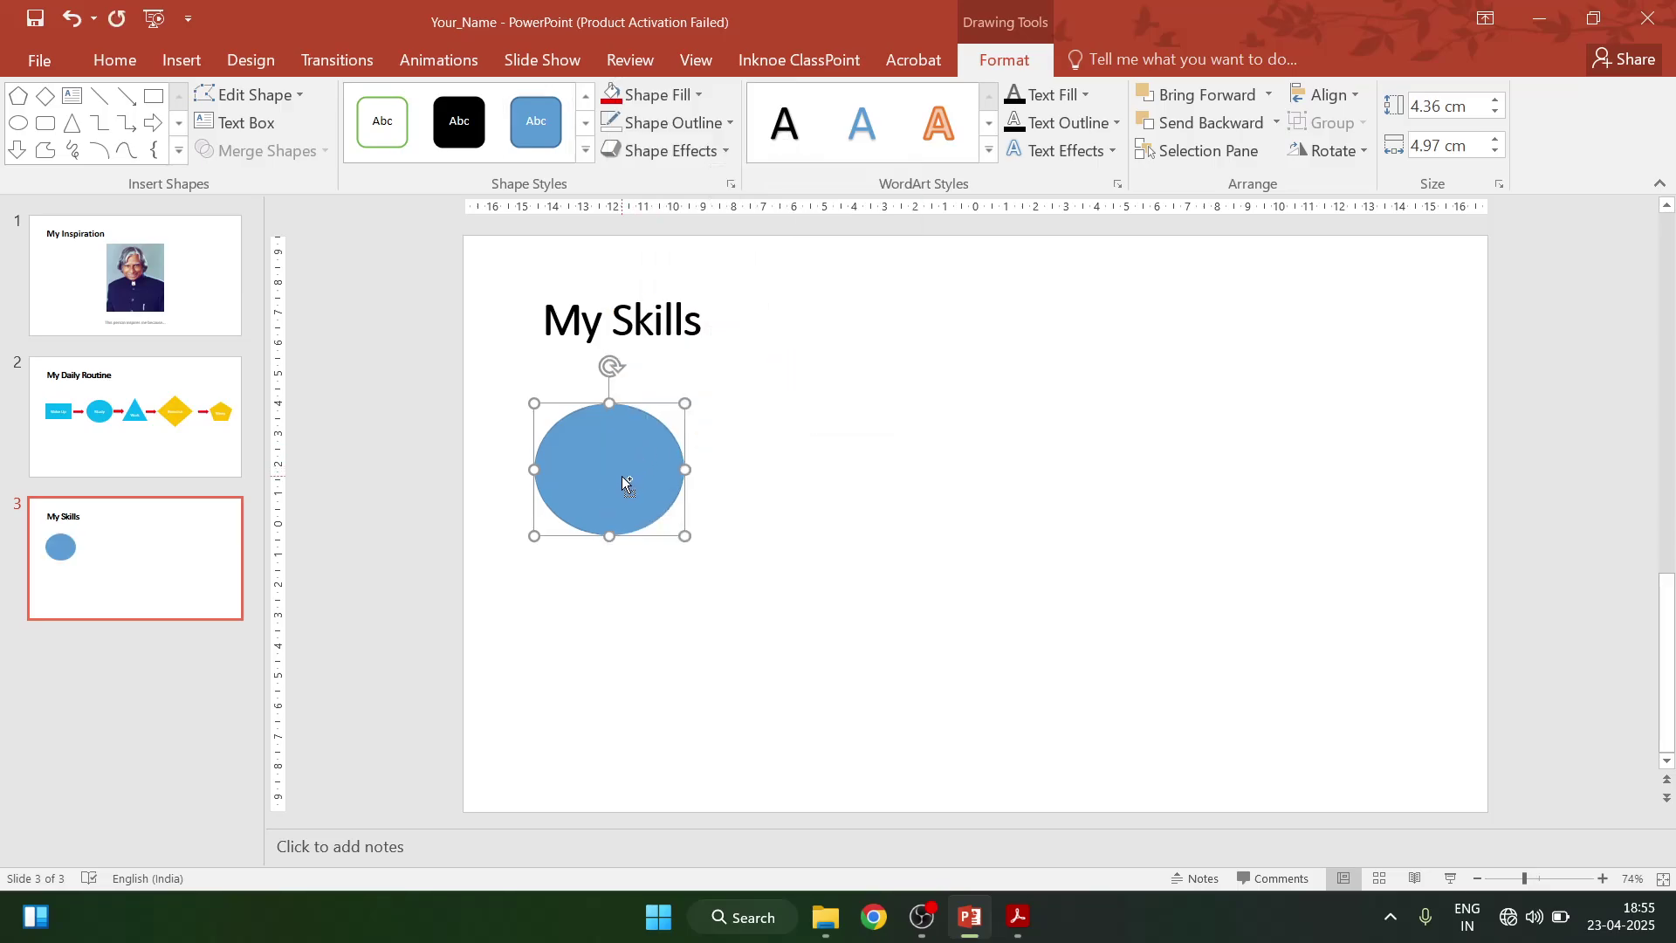
# - Duplicate the oval three times and place the copies in a row beside the original
pyautogui.moveTo(623, 480); pyautogui.dragTo(797, 498)
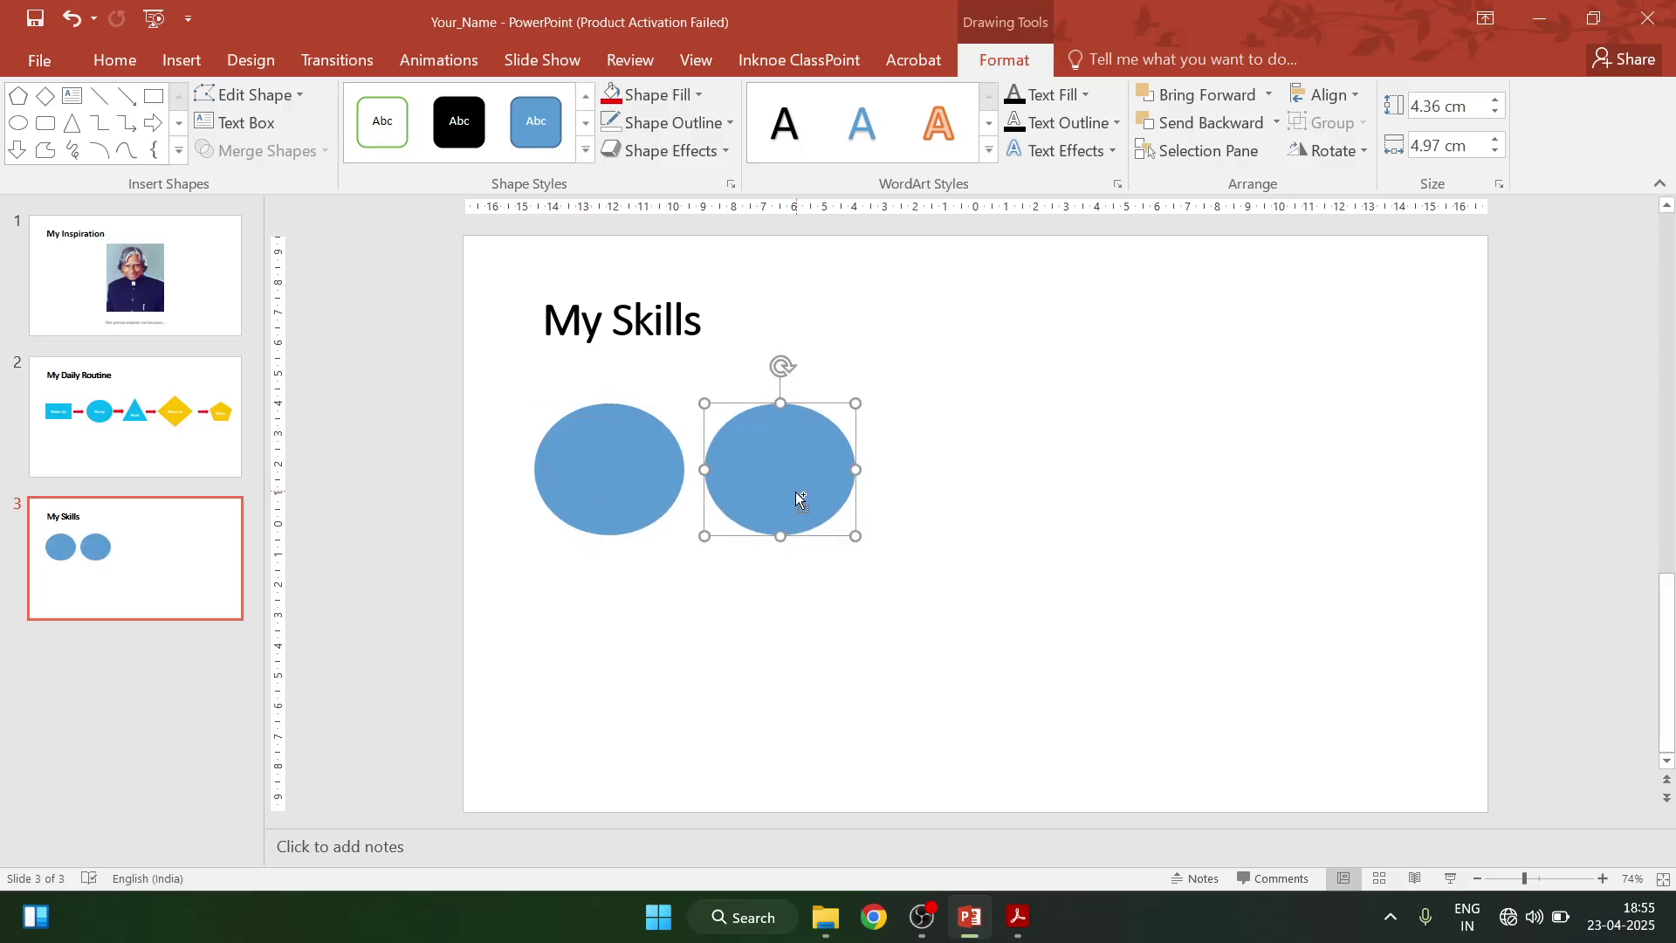
pyautogui.keyDown('ctrl'); pyautogui.click(778, 504); pyautogui.keyUp('ctrl')
pyautogui.click(782, 504)
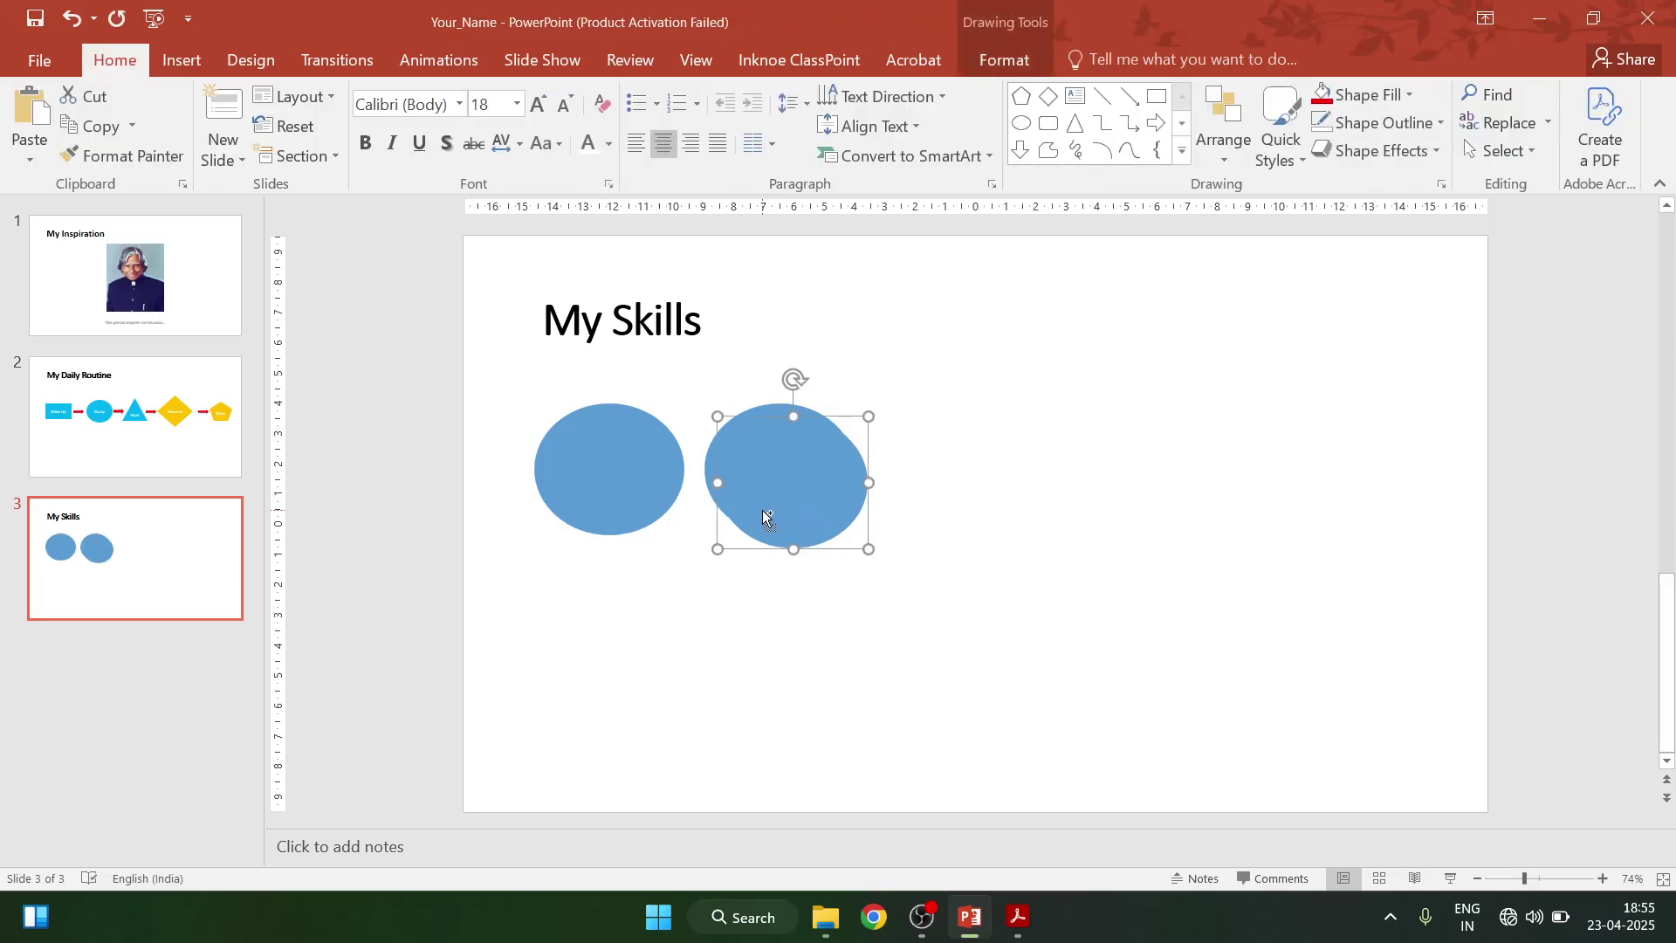
pyautogui.moveTo(770, 512); pyautogui.dragTo(965, 505)
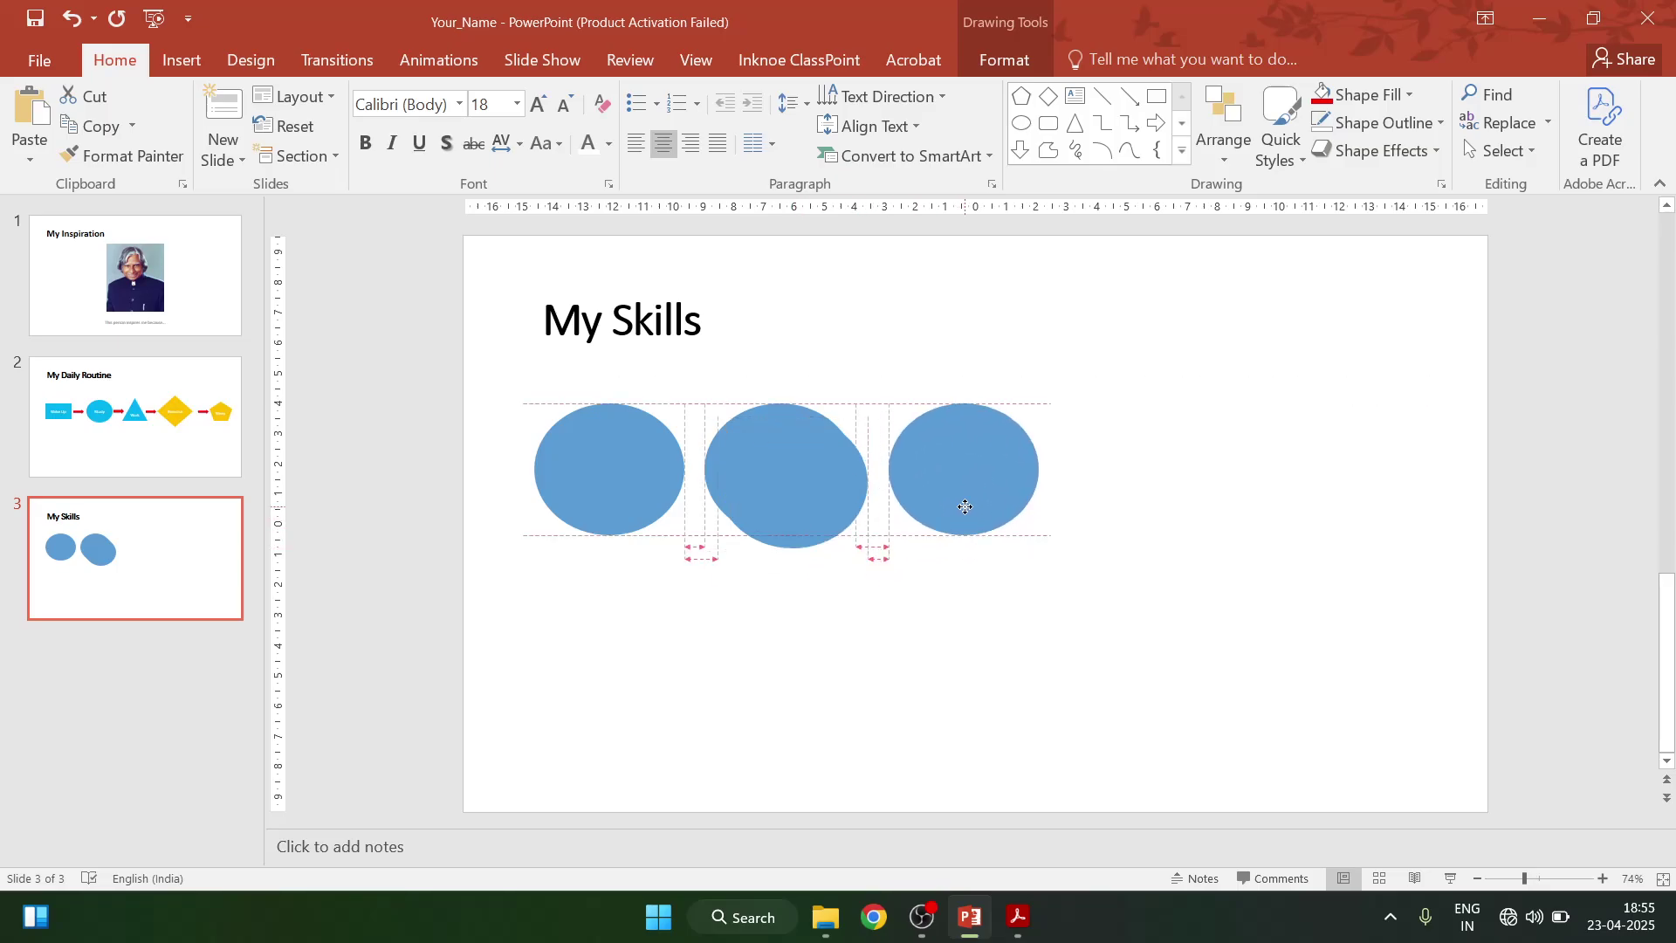
pyautogui.click(785, 514)
pyautogui.moveTo(781, 506); pyautogui.dragTo(1309, 493)
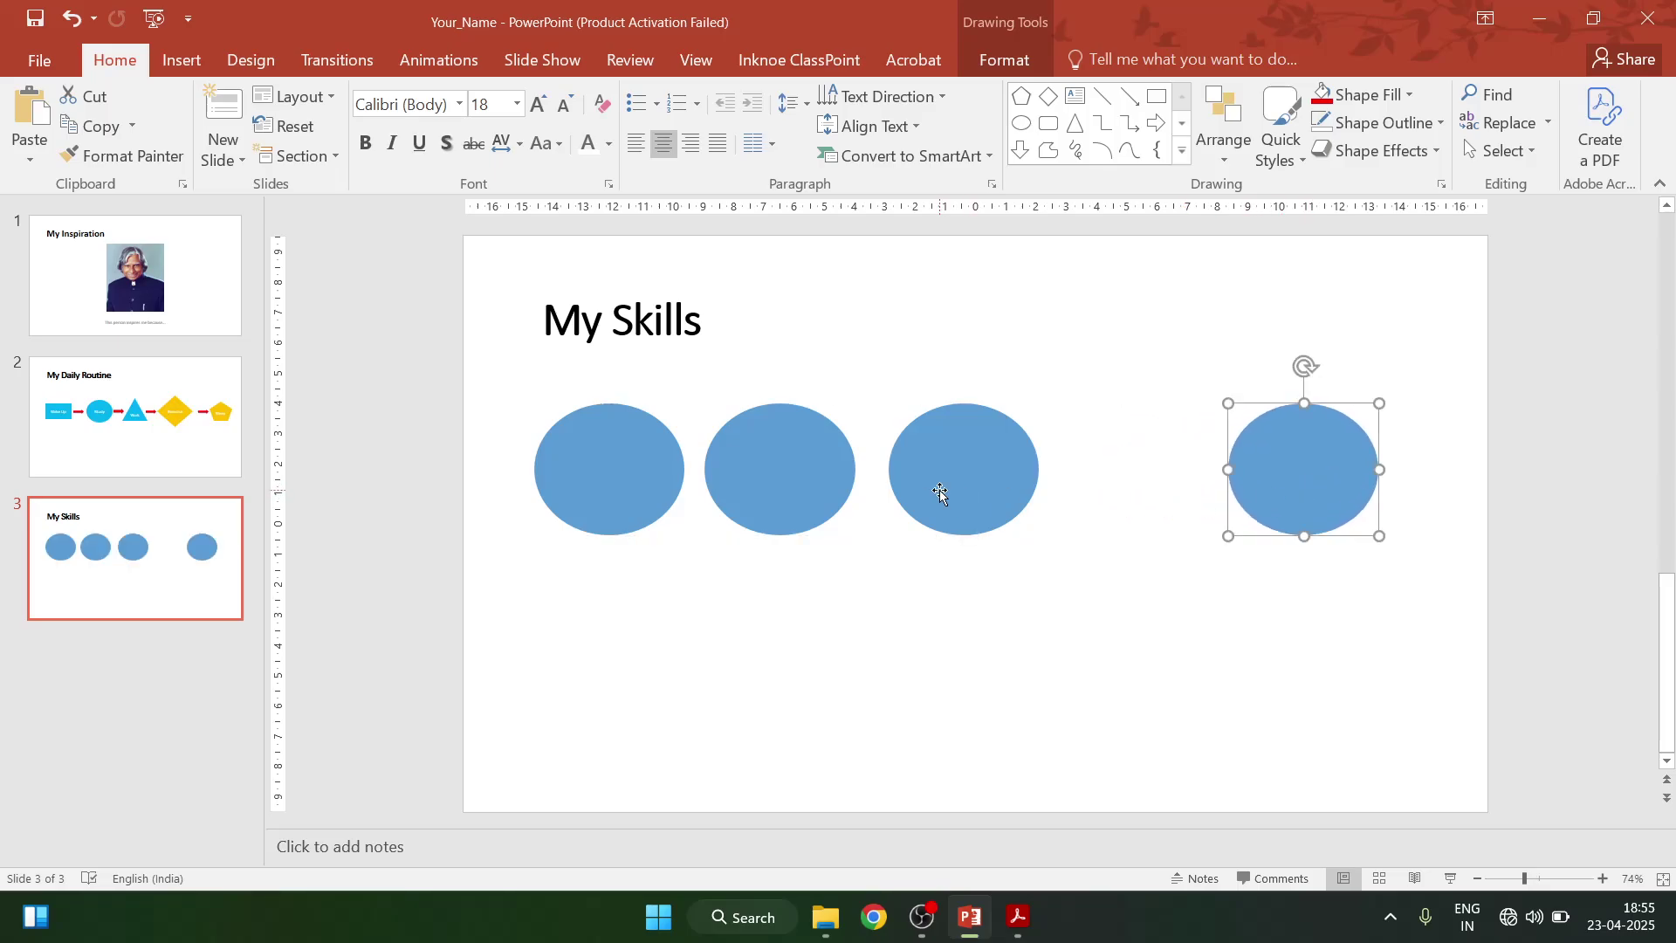
pyautogui.click(943, 489)
# - Check the skill names in the PDF and label the first two ovals Typing and Excel in PowerPoint
pyautogui.click(1017, 916)
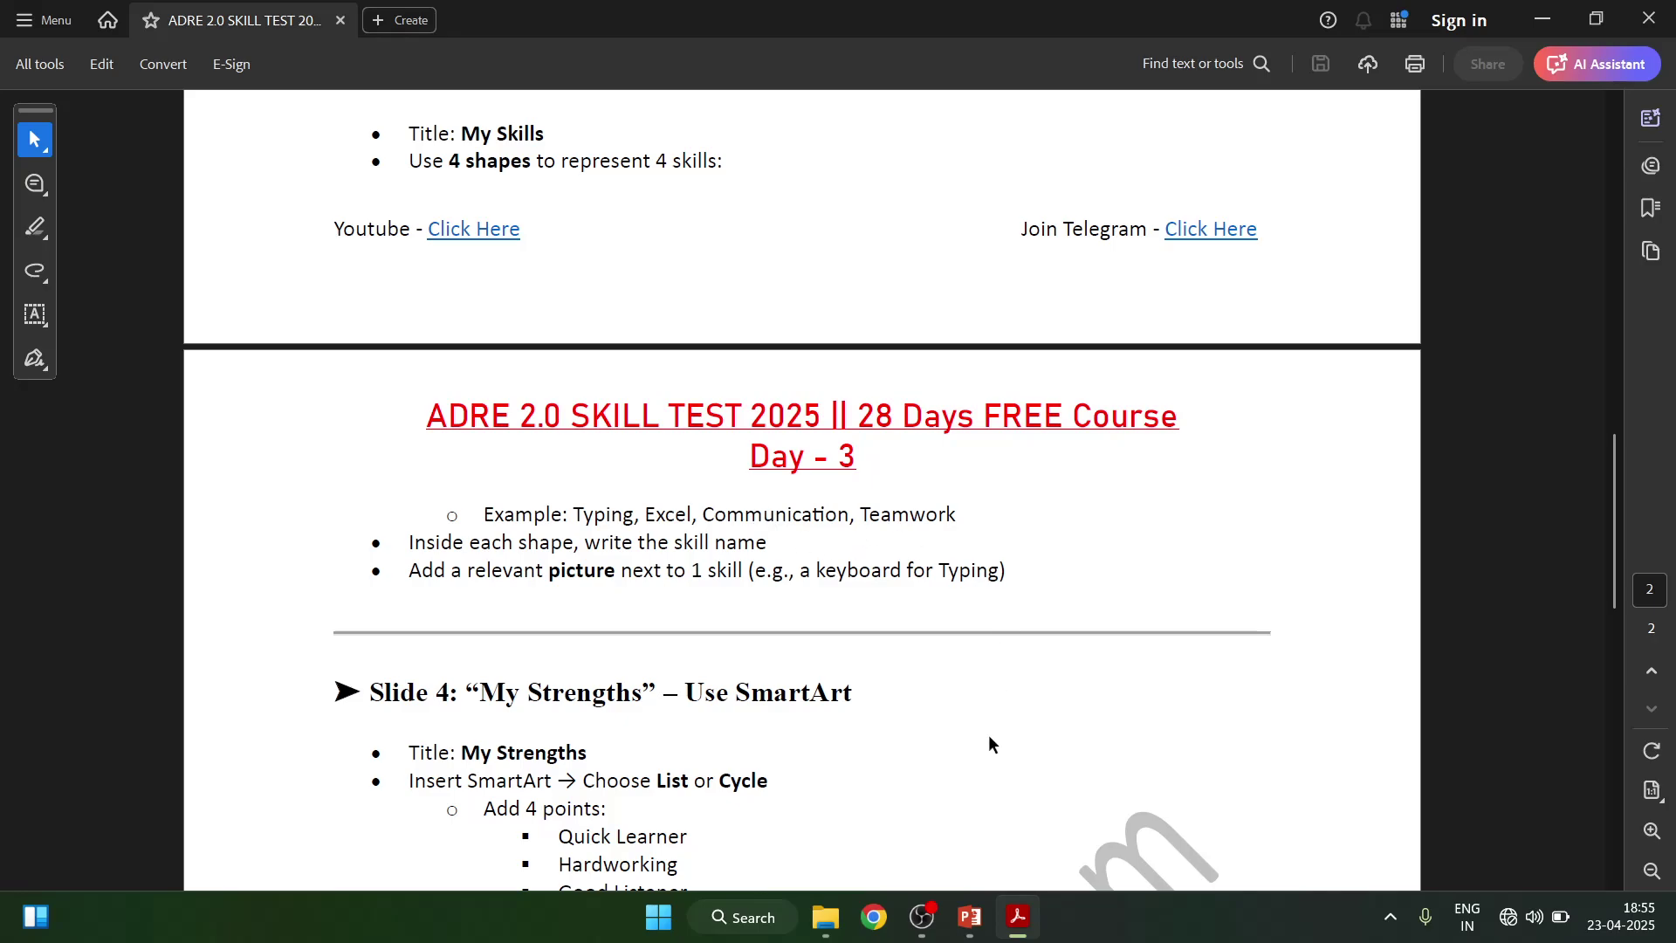
pyautogui.click(969, 916)
pyautogui.click(559, 469)
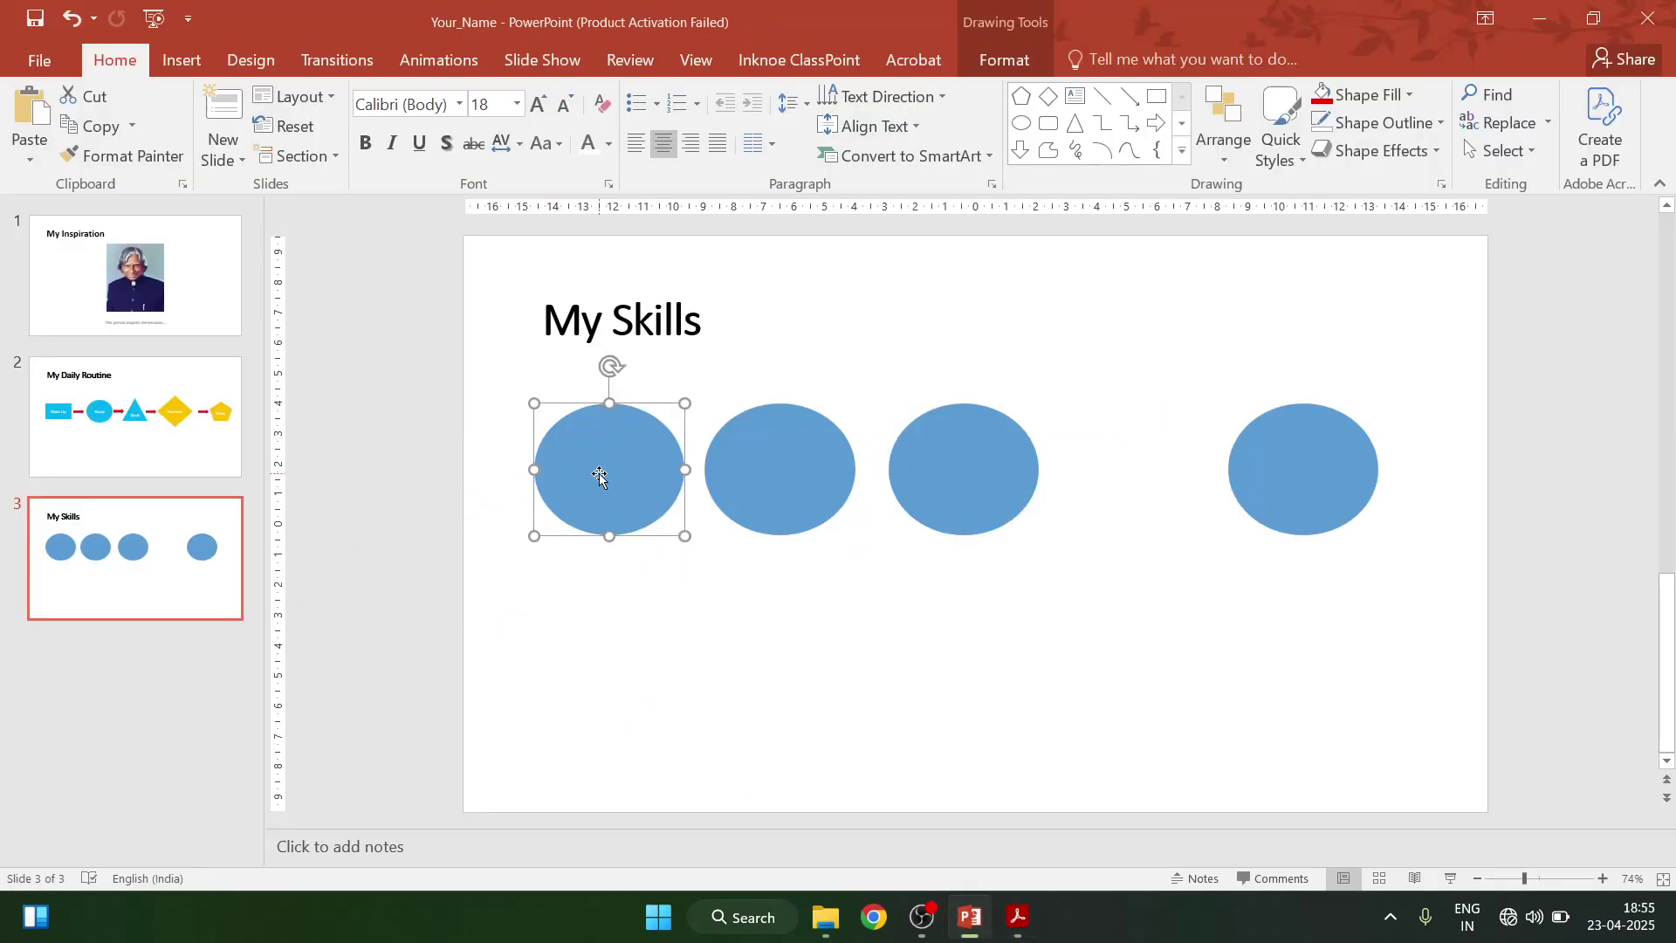
pyautogui.write('Typi')
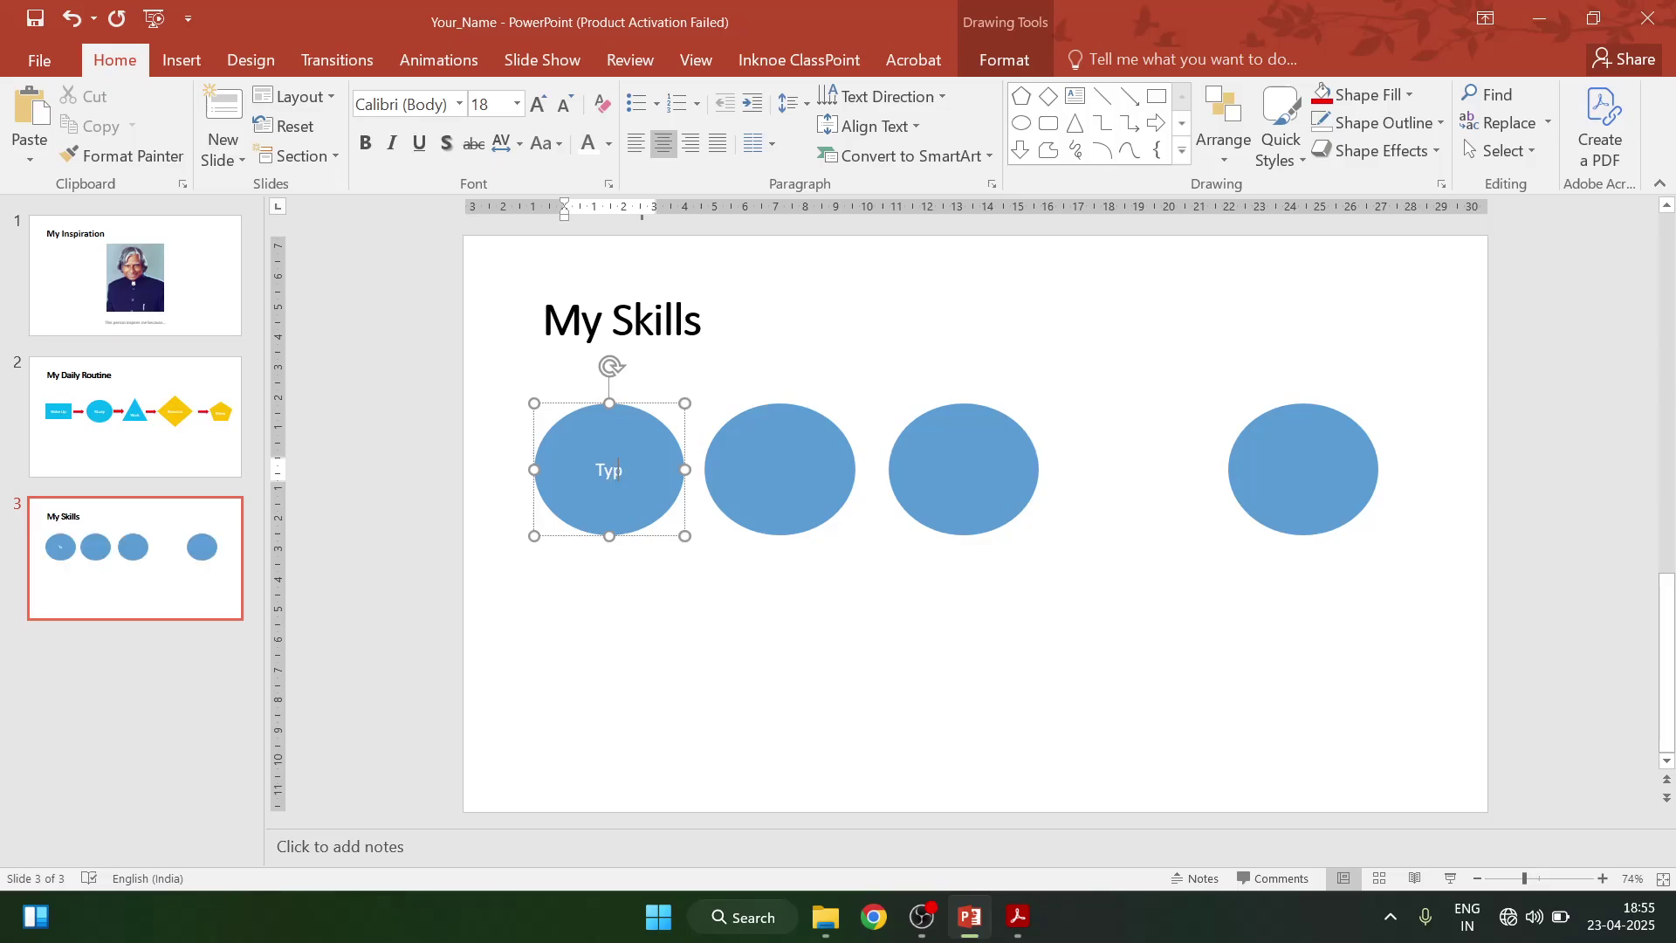
pyautogui.write('ng')
pyautogui.click(757, 473)
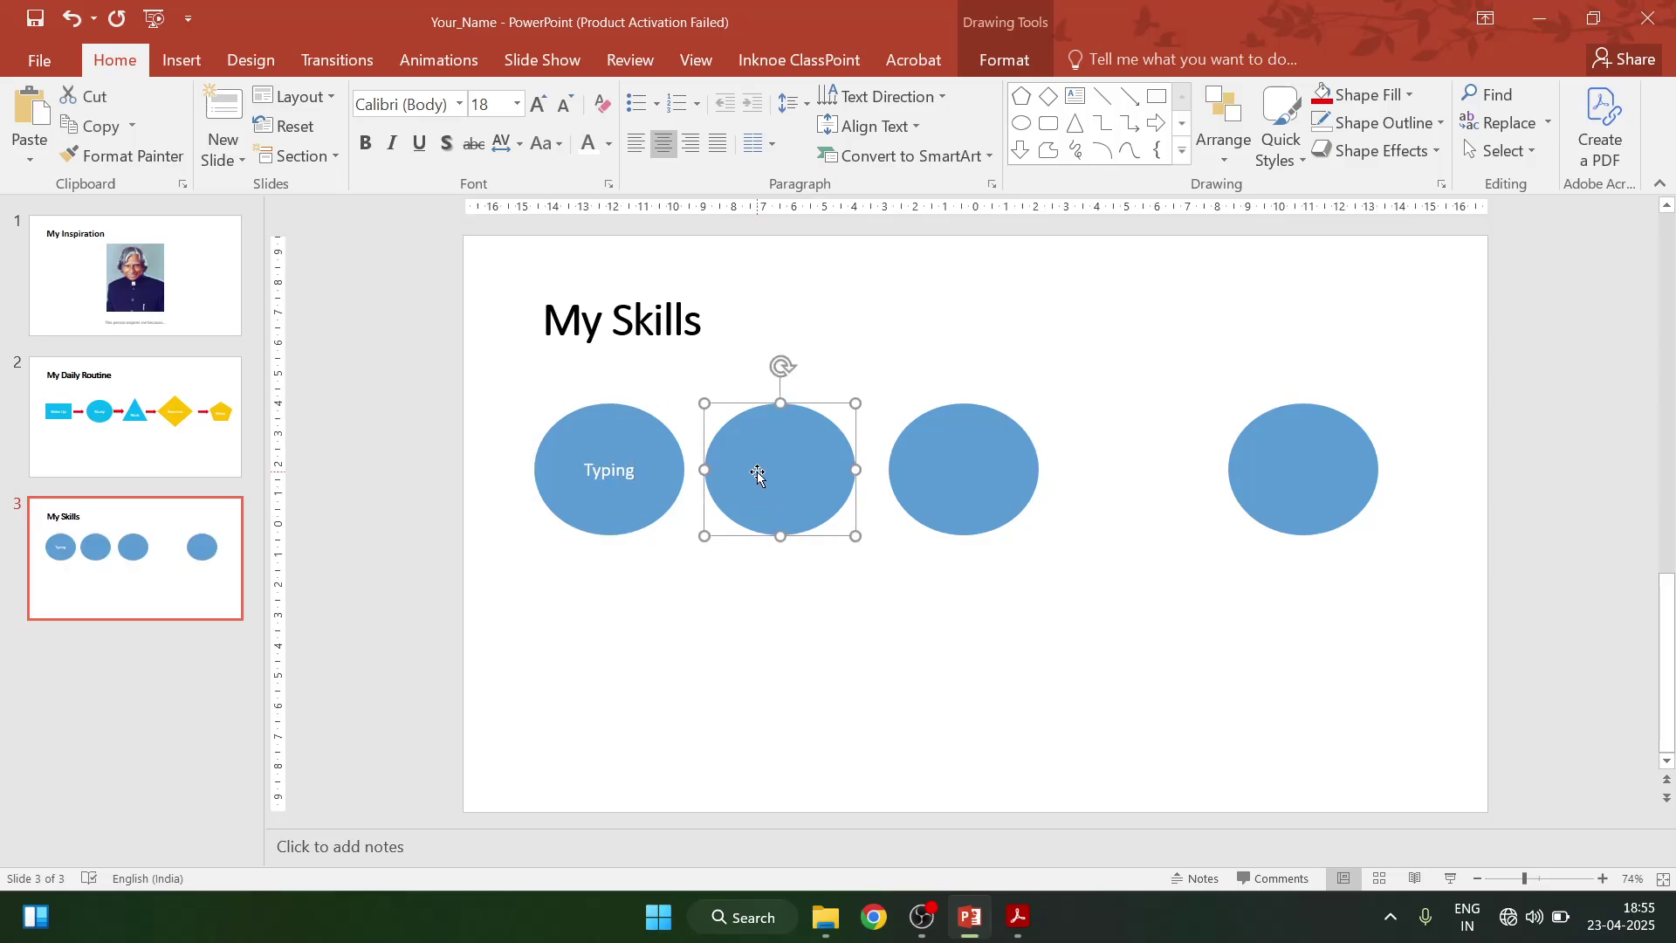
pyautogui.write('Excel')
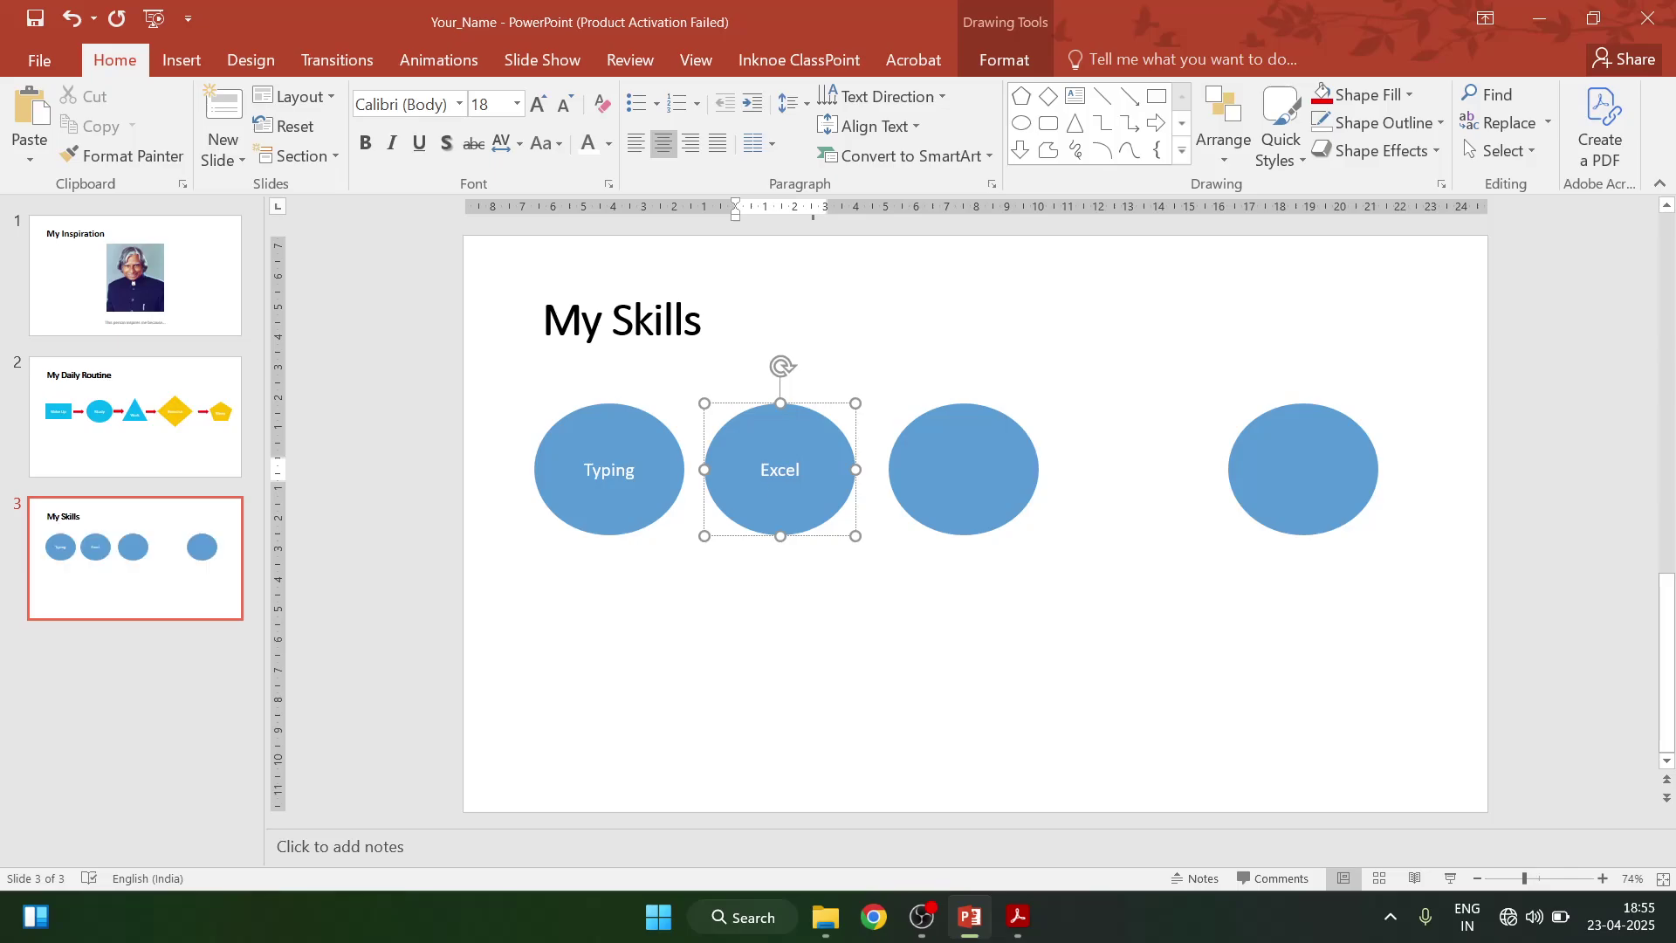
# - Label the third oval Communication
pyautogui.click(937, 487)
pyautogui.write('Co')
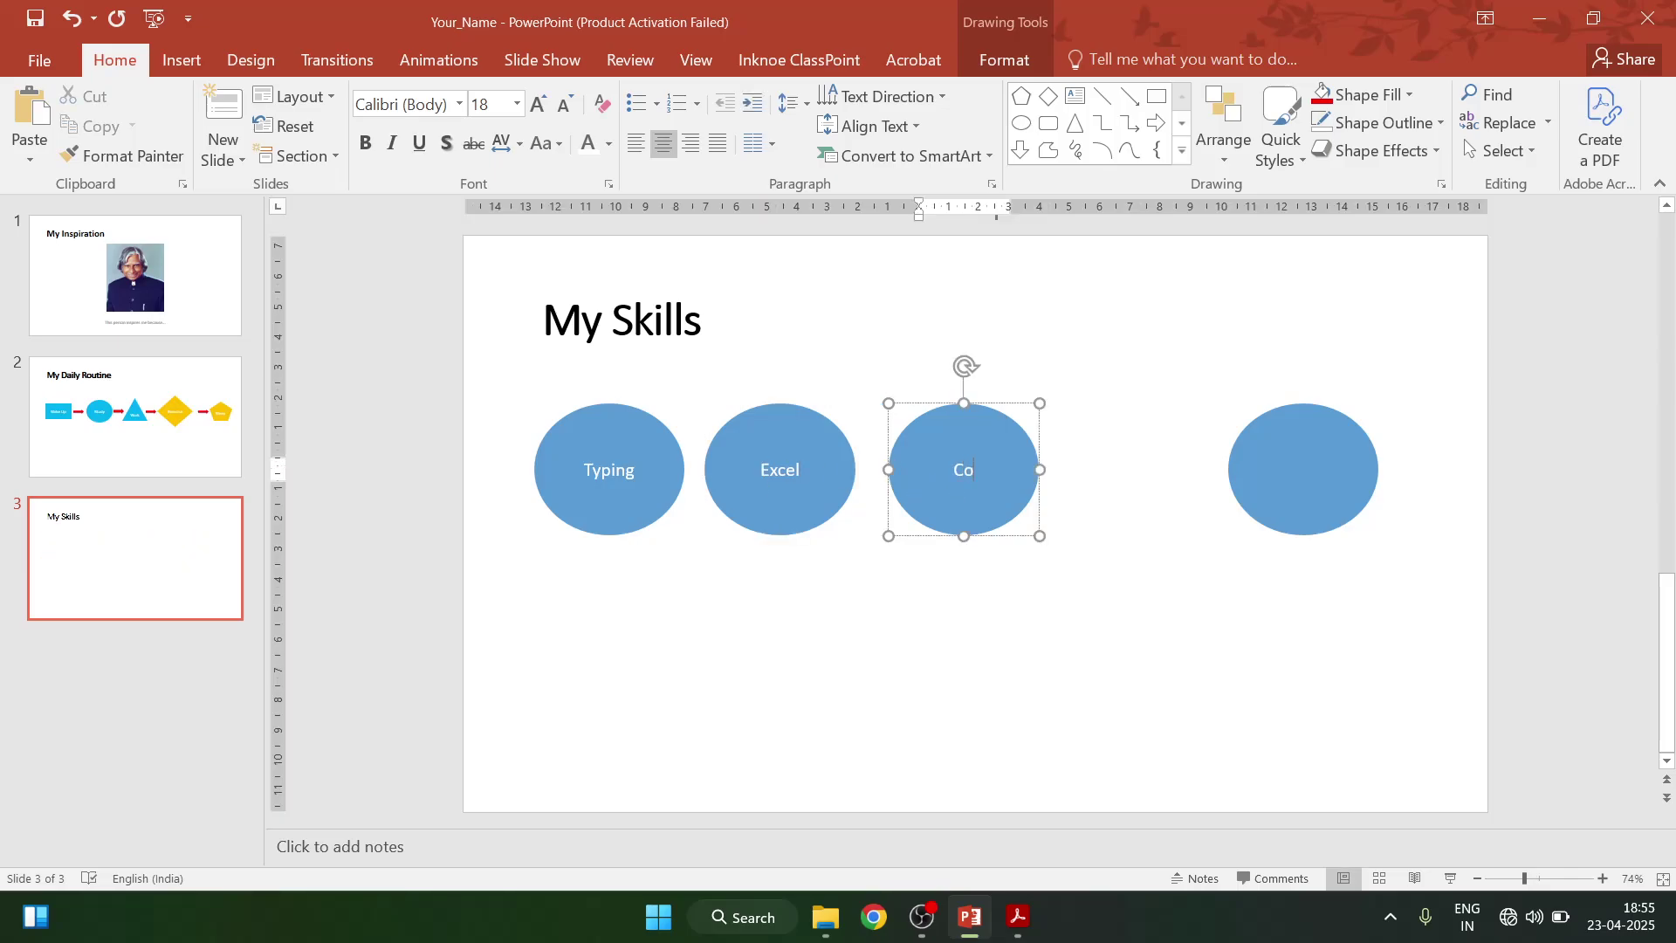
pyautogui.write('mmunicat')
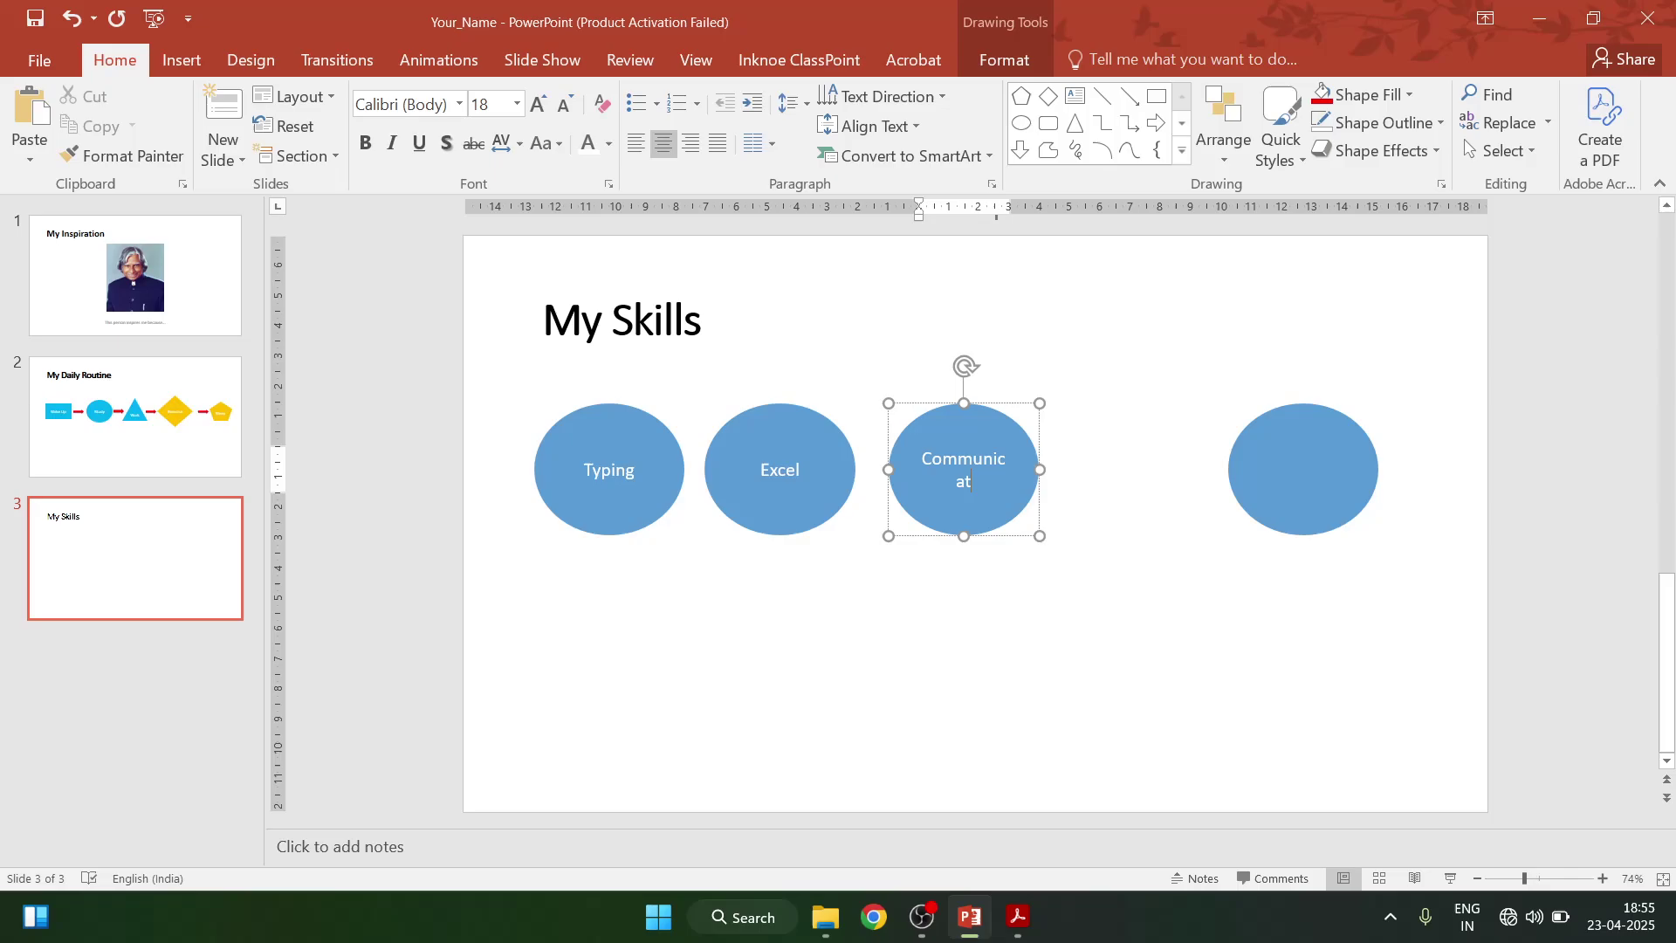
pyautogui.write('op')
pyautogui.press('BackSpace')
pyautogui.write('on')
pyautogui.press('BackSpace')
pyautogui.press('BackSpace')
pyautogui.press('BackSpace')
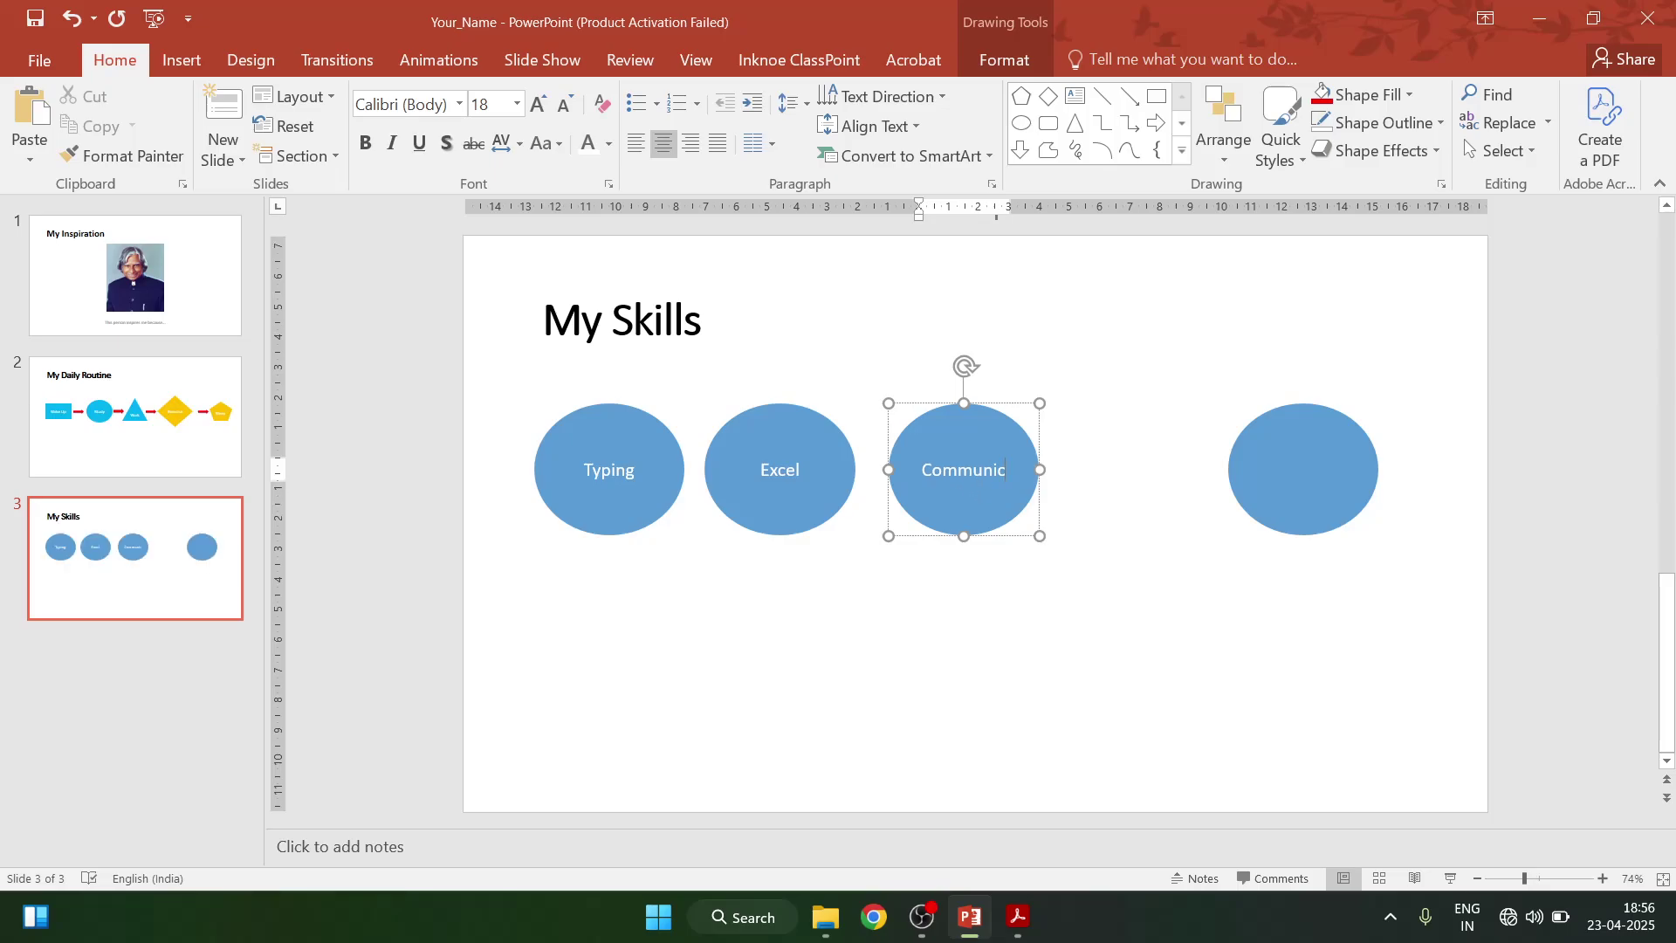
pyautogui.write('ation')
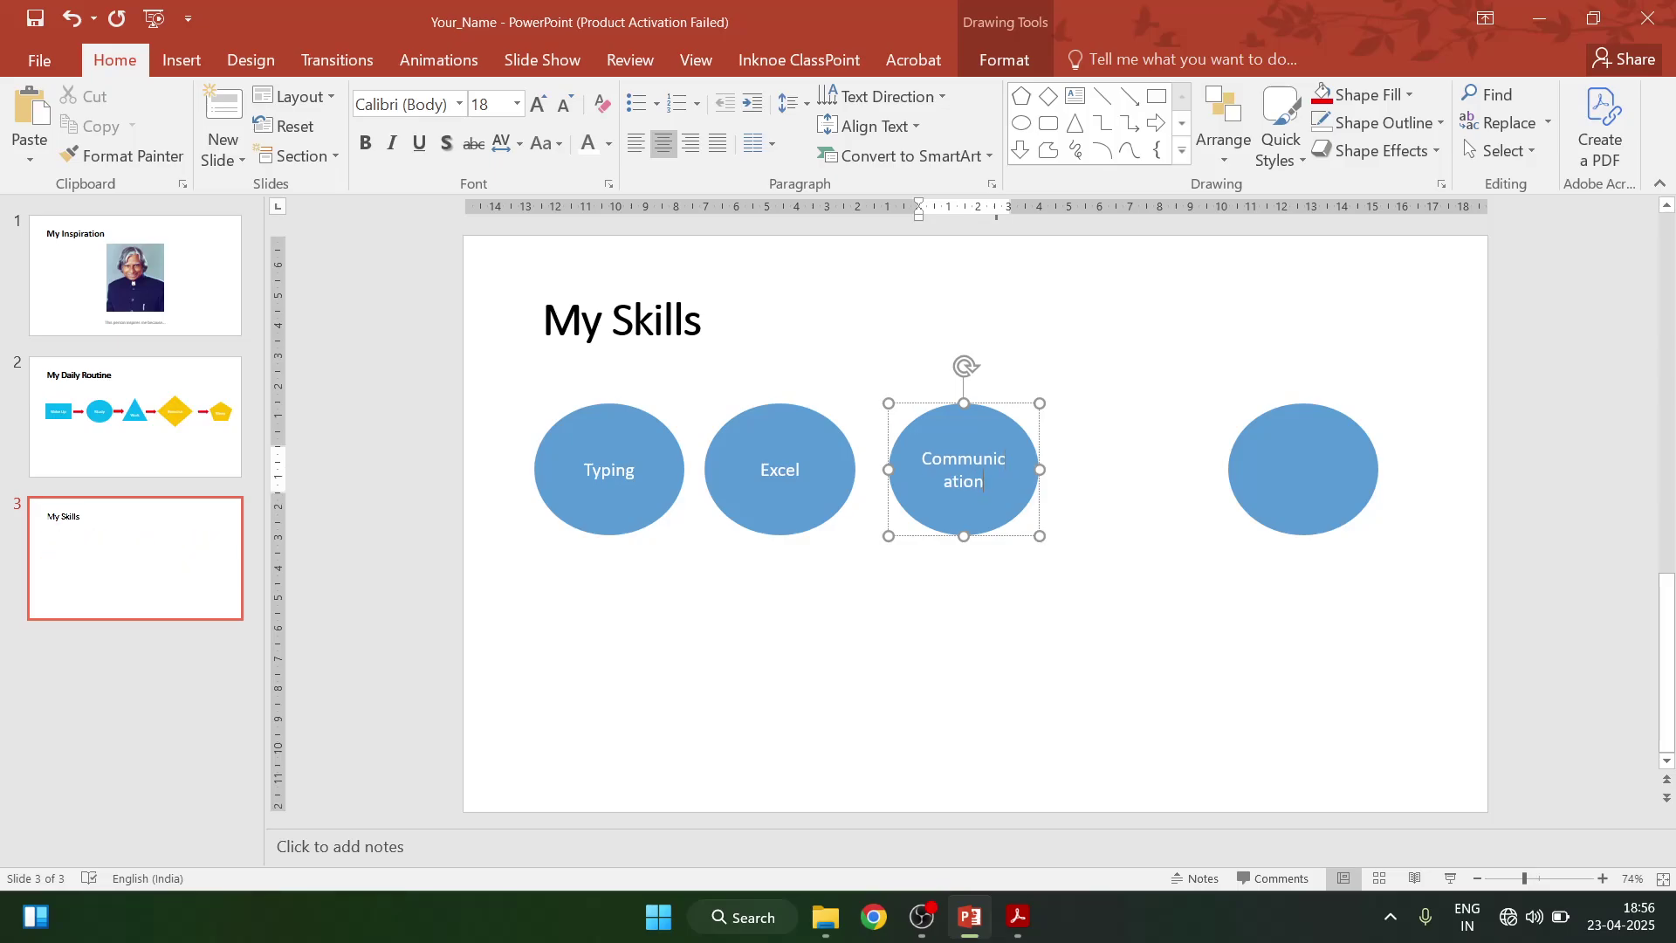
# - Check the last skill name in the PDF and label the fourth oval Teamwork in PowerPoint
pyautogui.click(1017, 916)
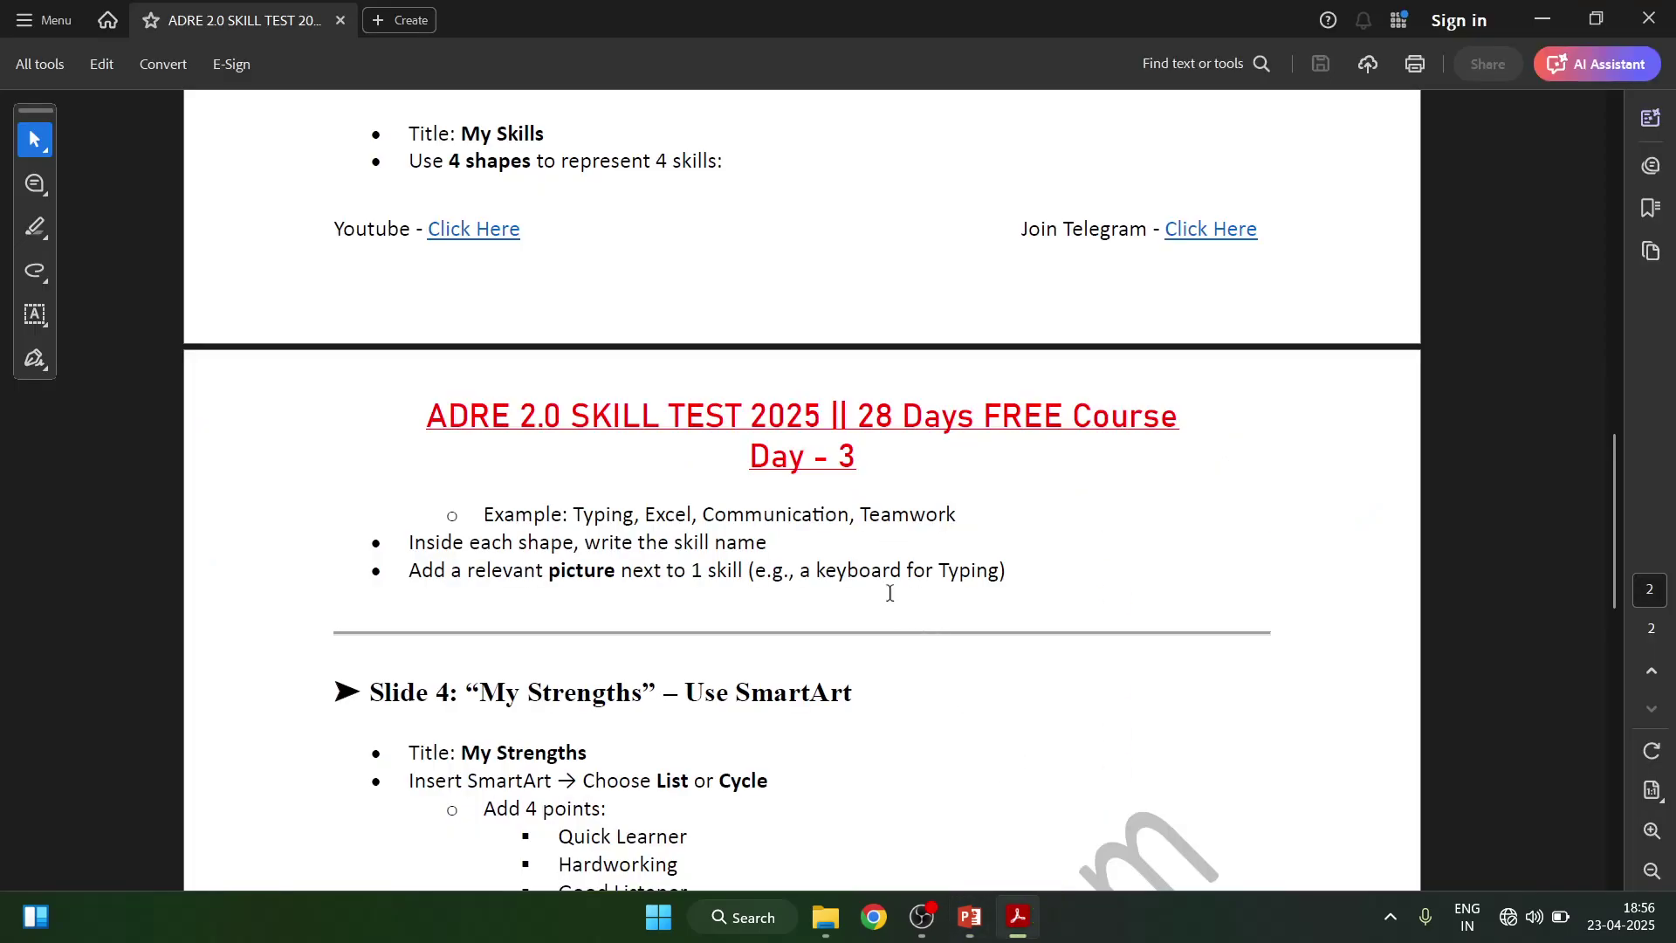
pyautogui.click(977, 927)
pyautogui.click(1342, 477)
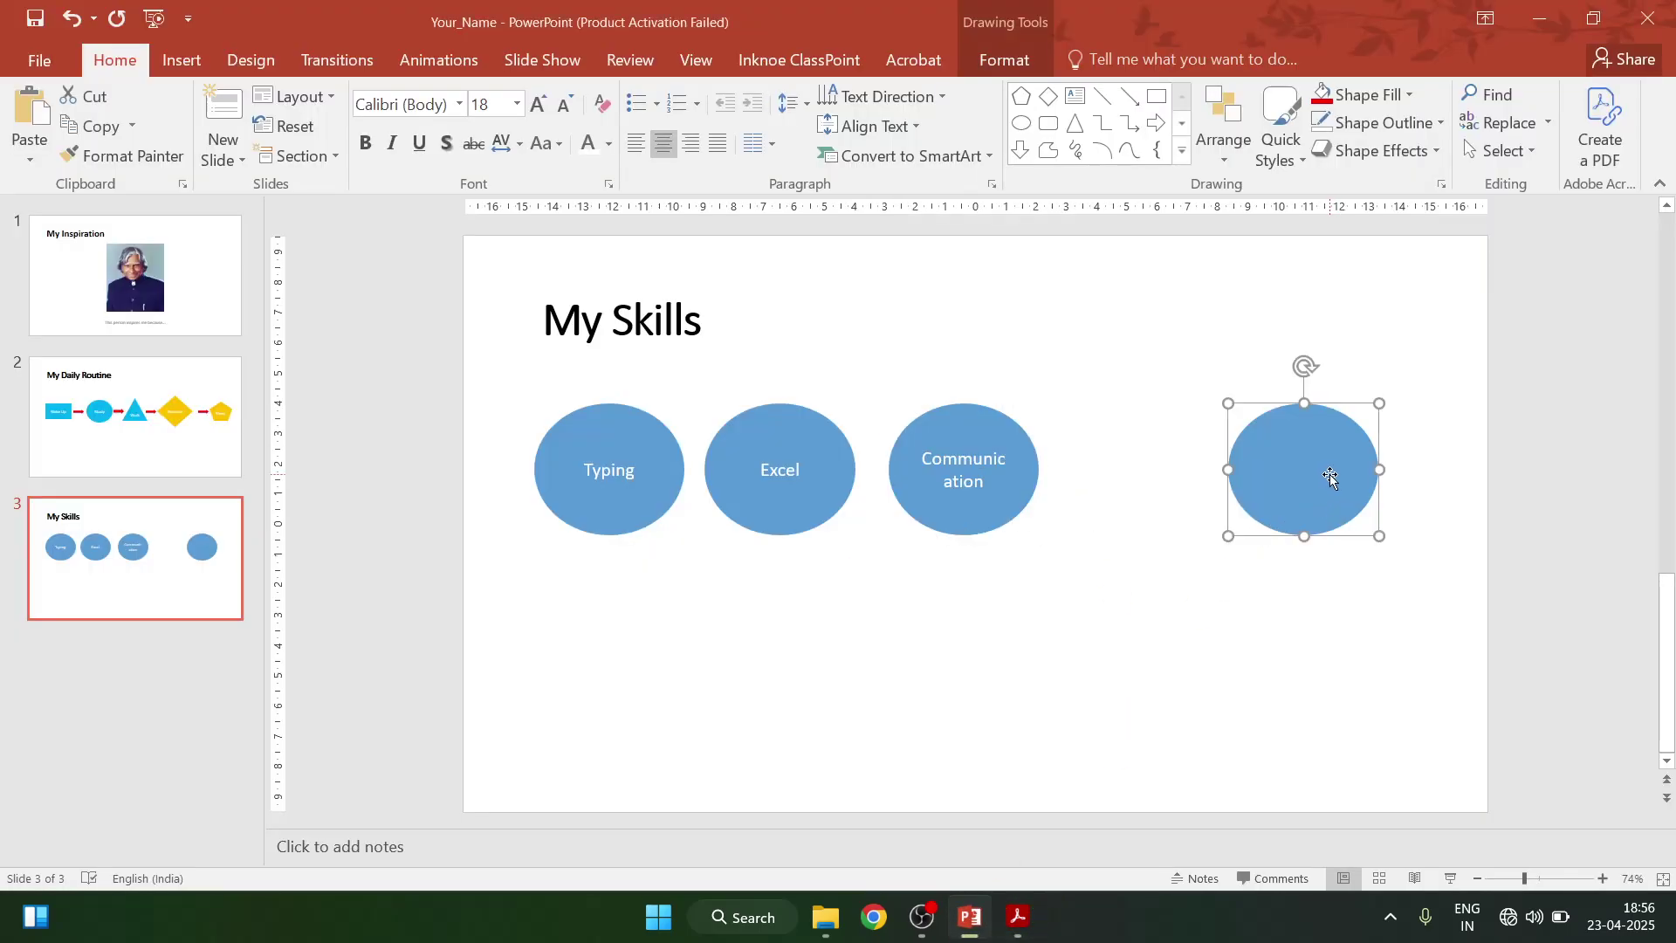
pyautogui.write('Teamw')
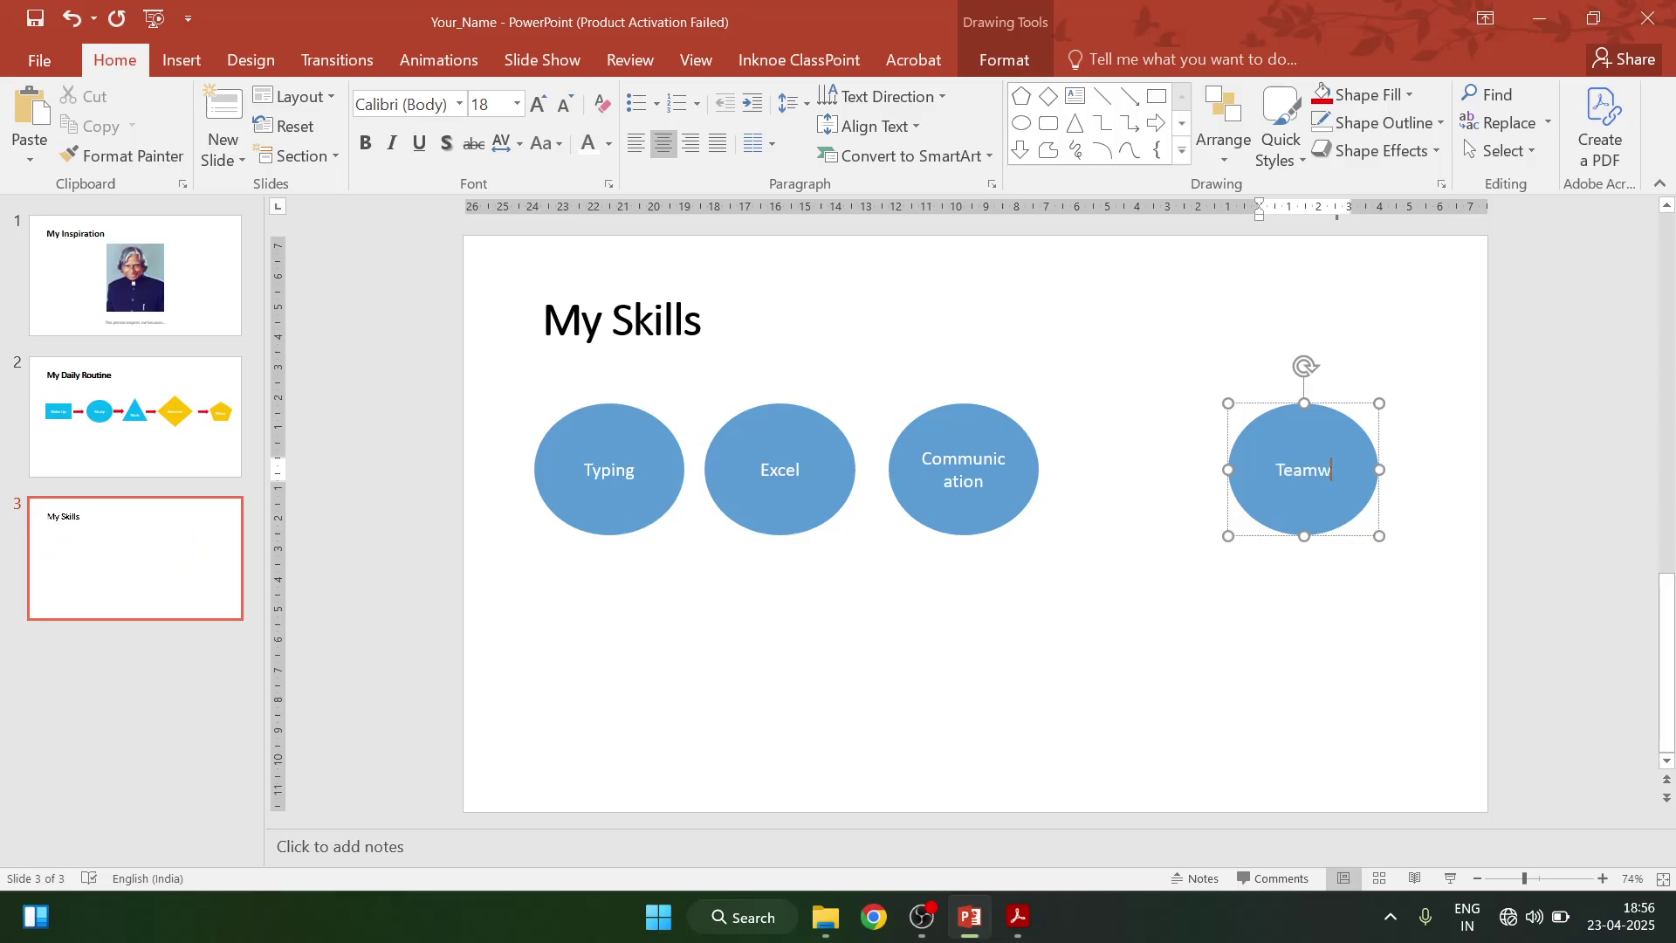
pyautogui.write('ork')
pyautogui.click(1122, 732)
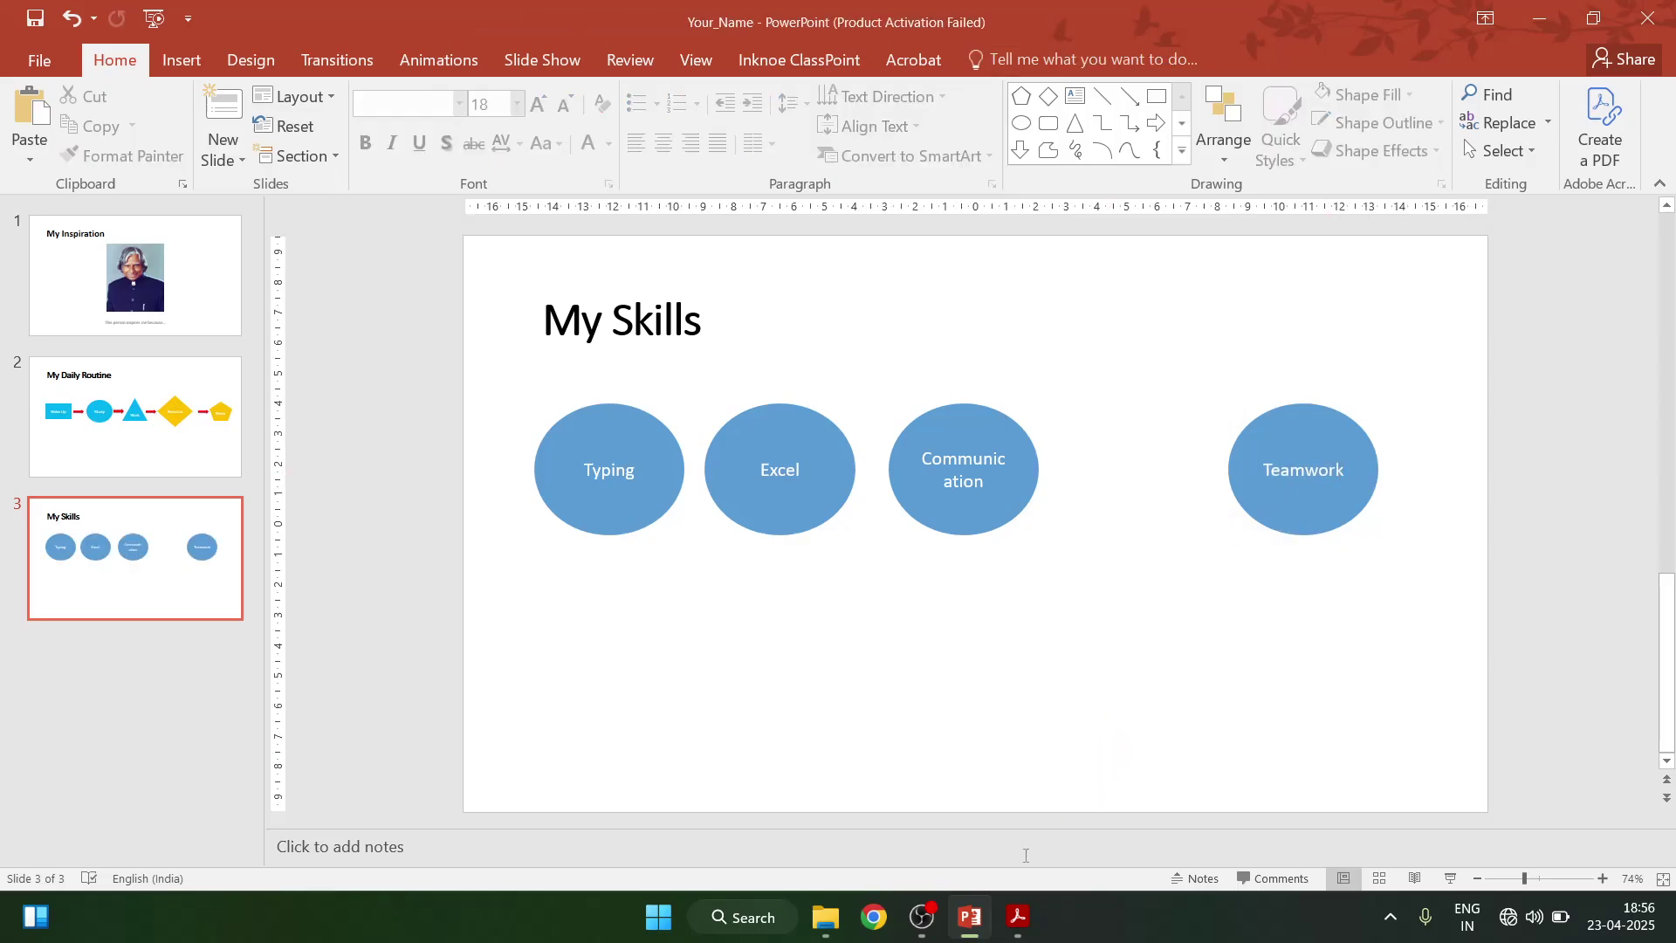
# - Enlarge the Communication oval so its label fits on one line, and check the PDF instructions before returning to PowerPoint
pyautogui.click(988, 516)
pyautogui.moveTo(1044, 469); pyautogui.dragTo(1048, 470)
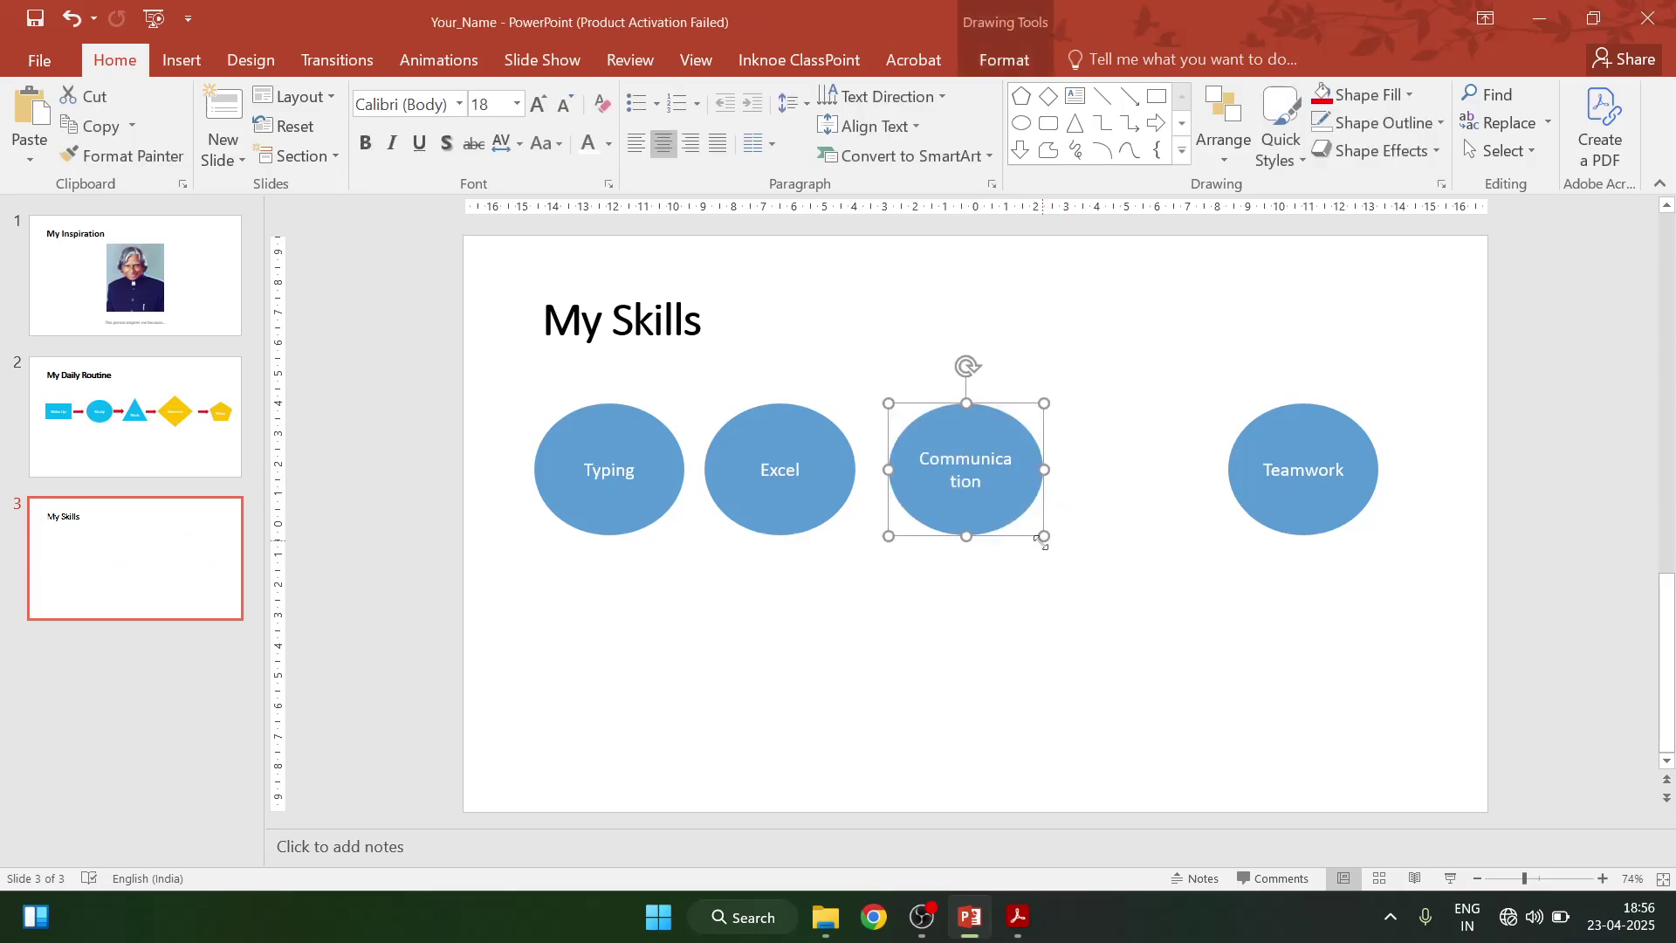
pyautogui.moveTo(1044, 536); pyautogui.dragTo(1091, 585)
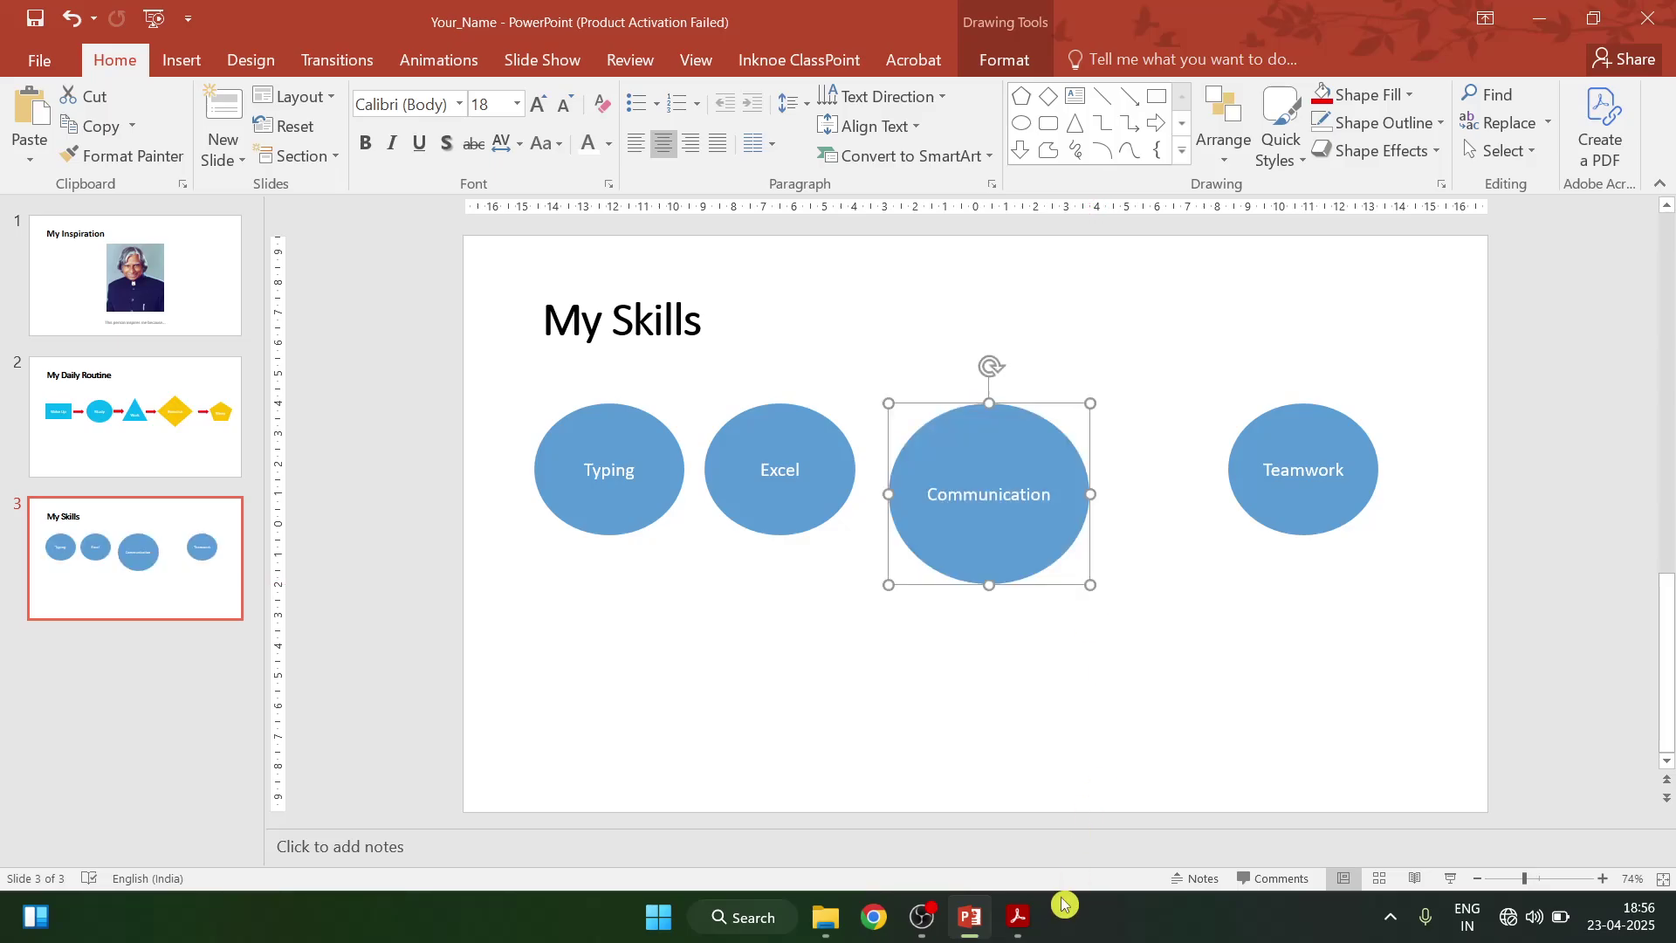
pyautogui.click(1018, 917)
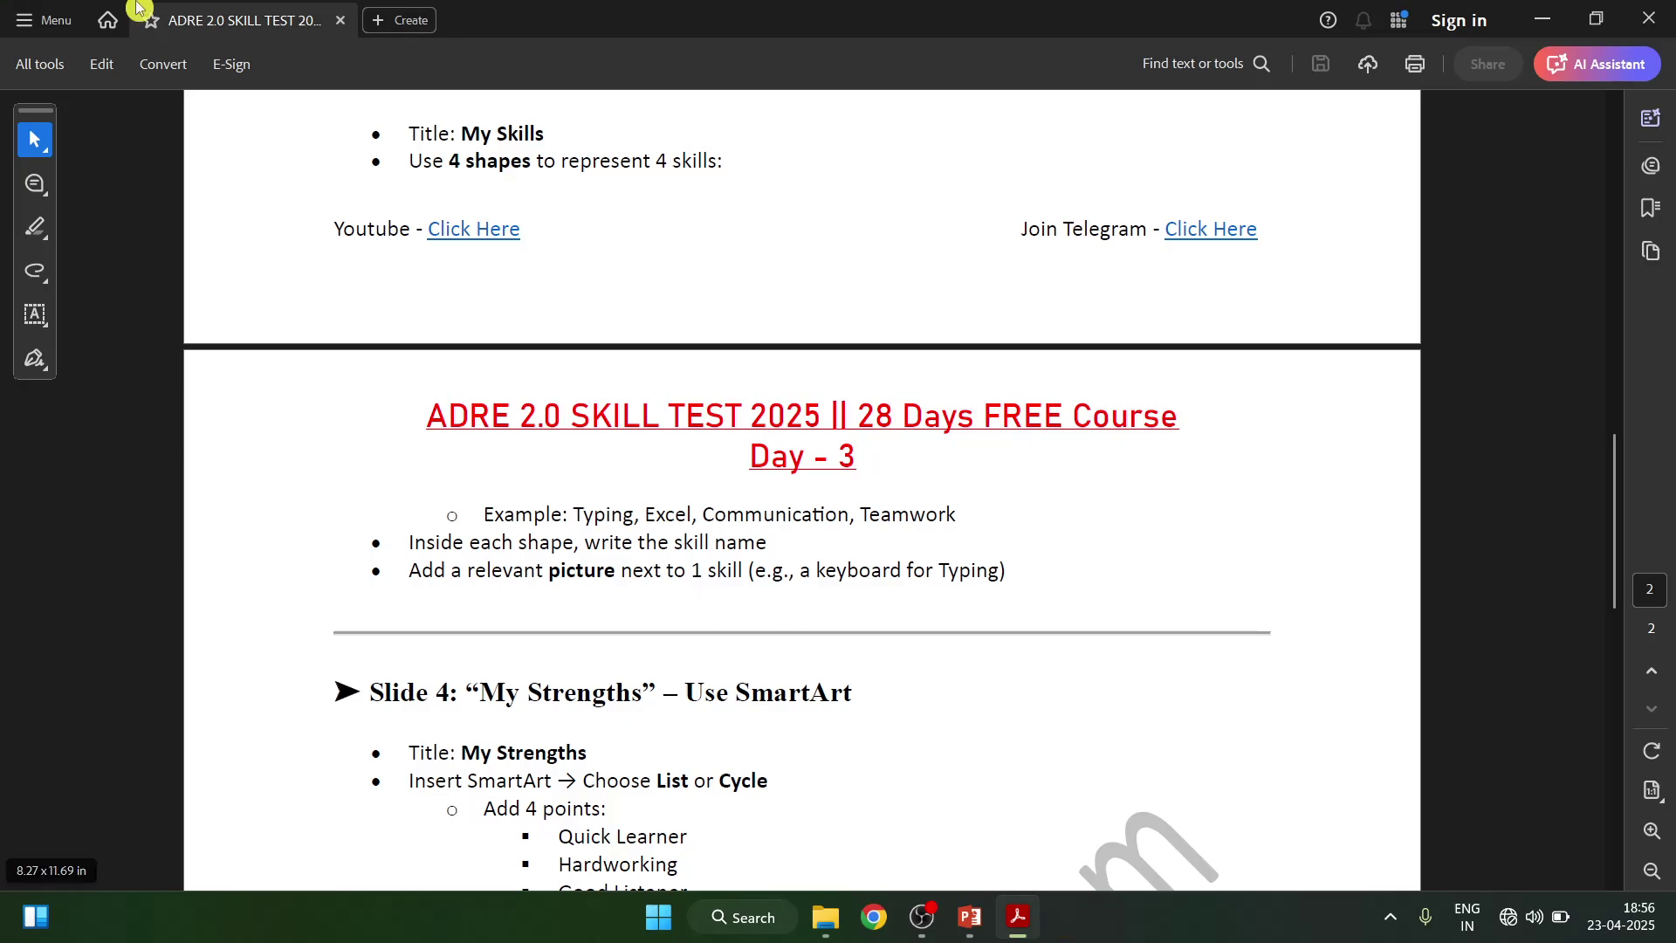
pyautogui.click(972, 917)
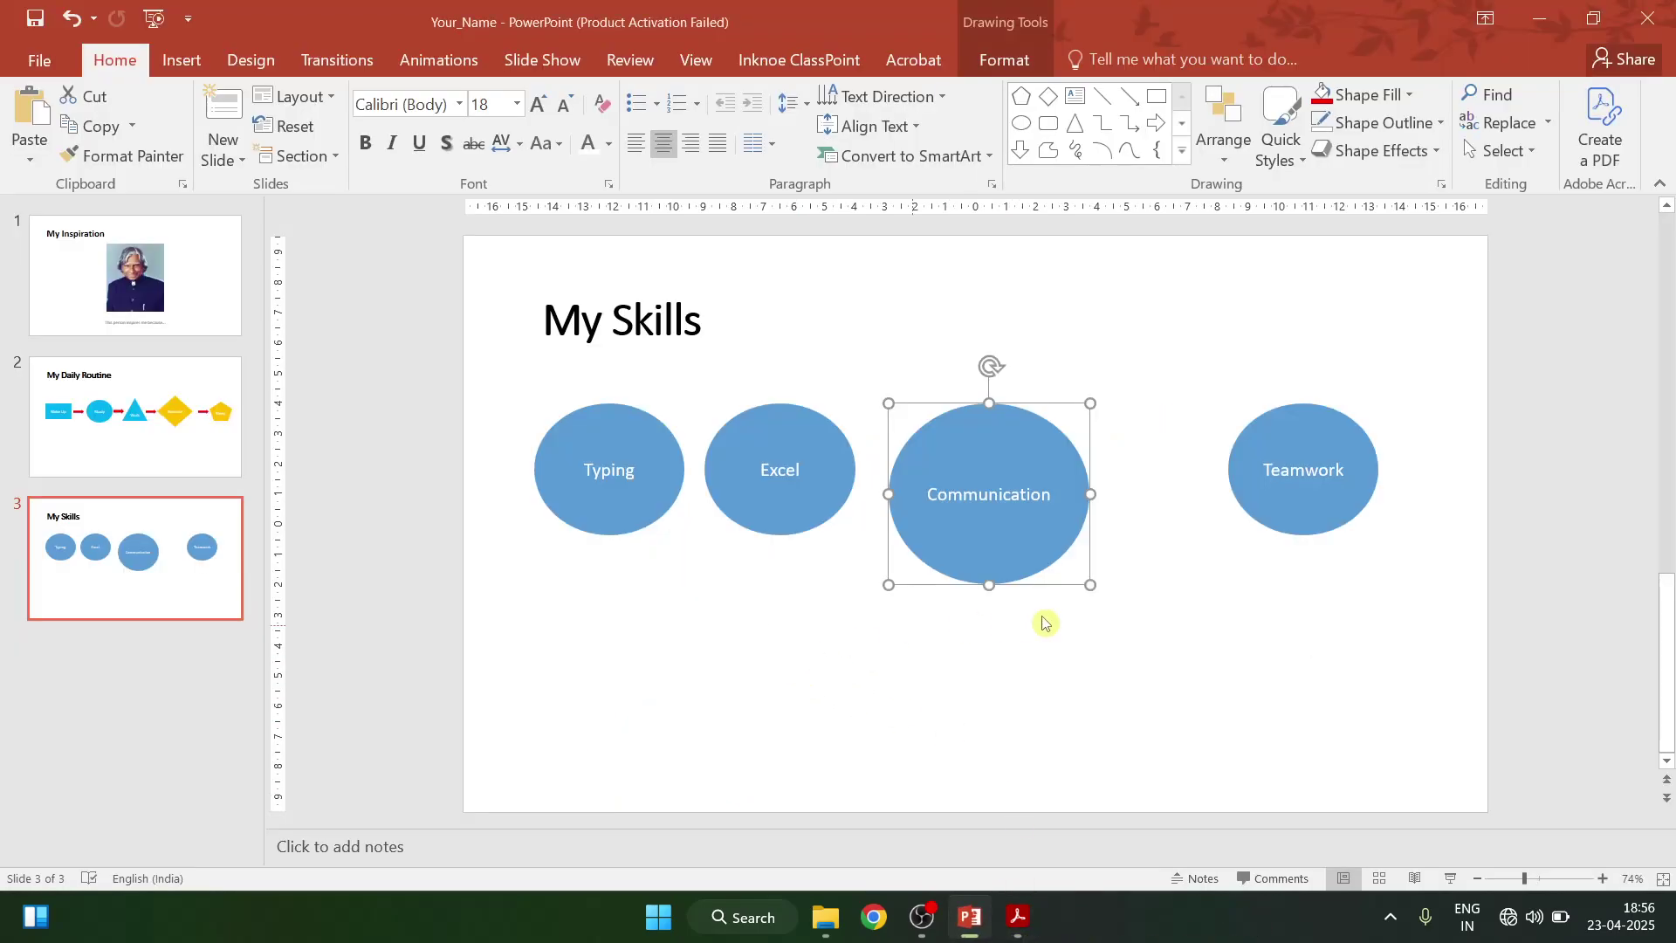
# - Move the Typing oval to the upper left and the Excel oval to the lower left of the Communication oval
pyautogui.click(606, 490)
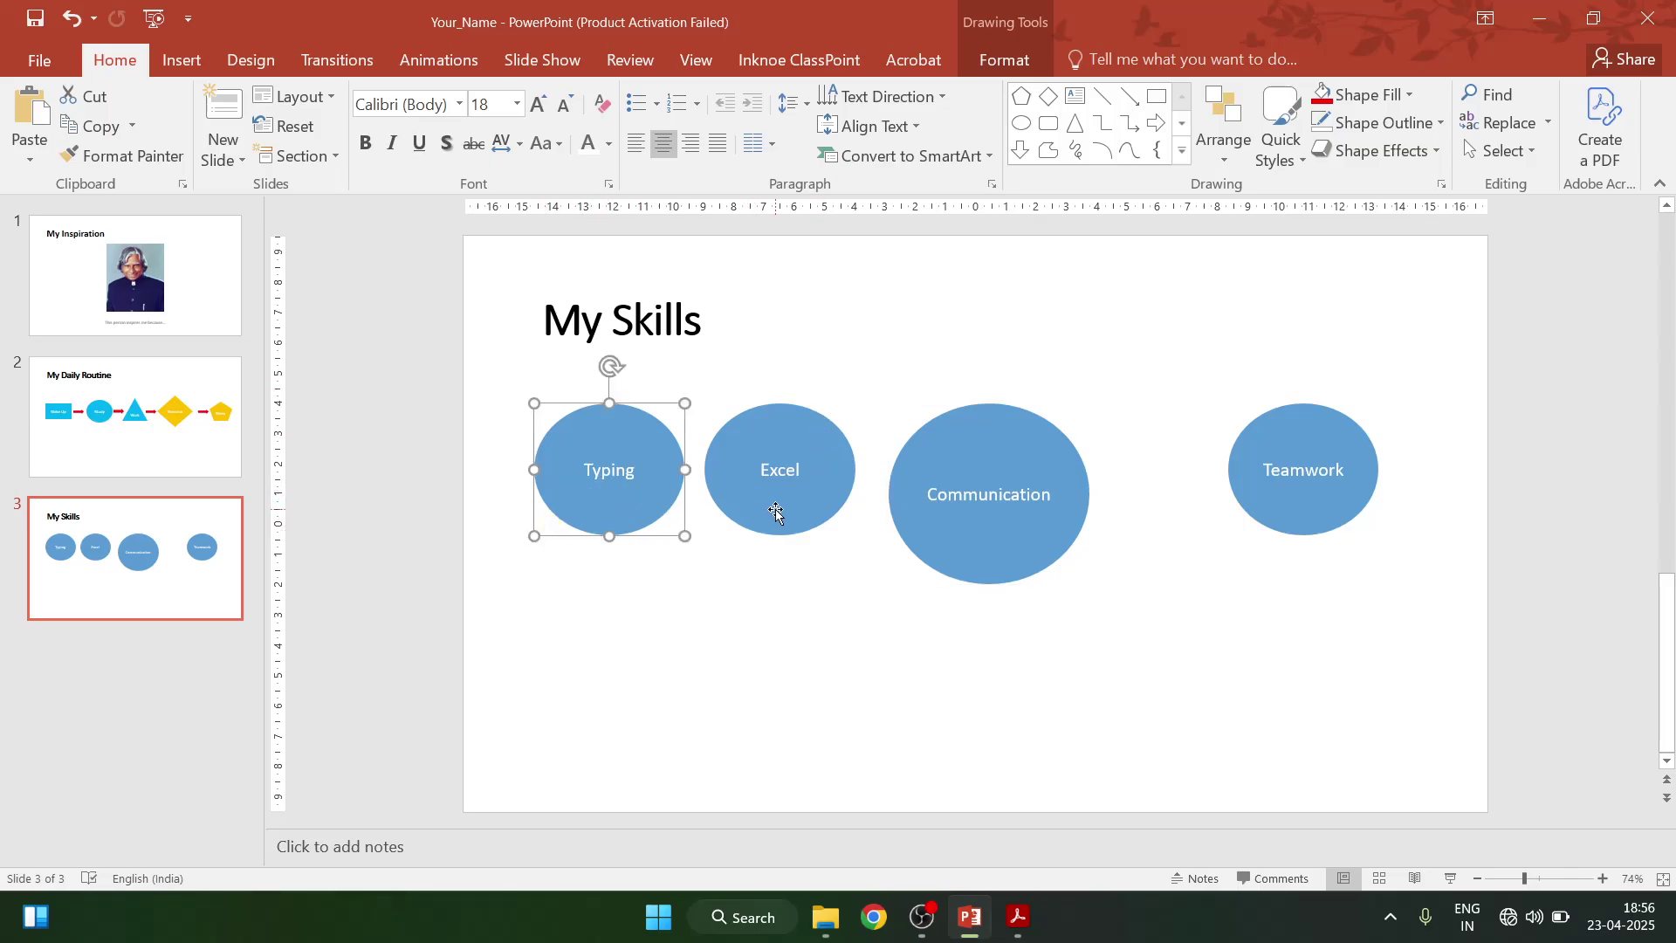
pyautogui.click(999, 549)
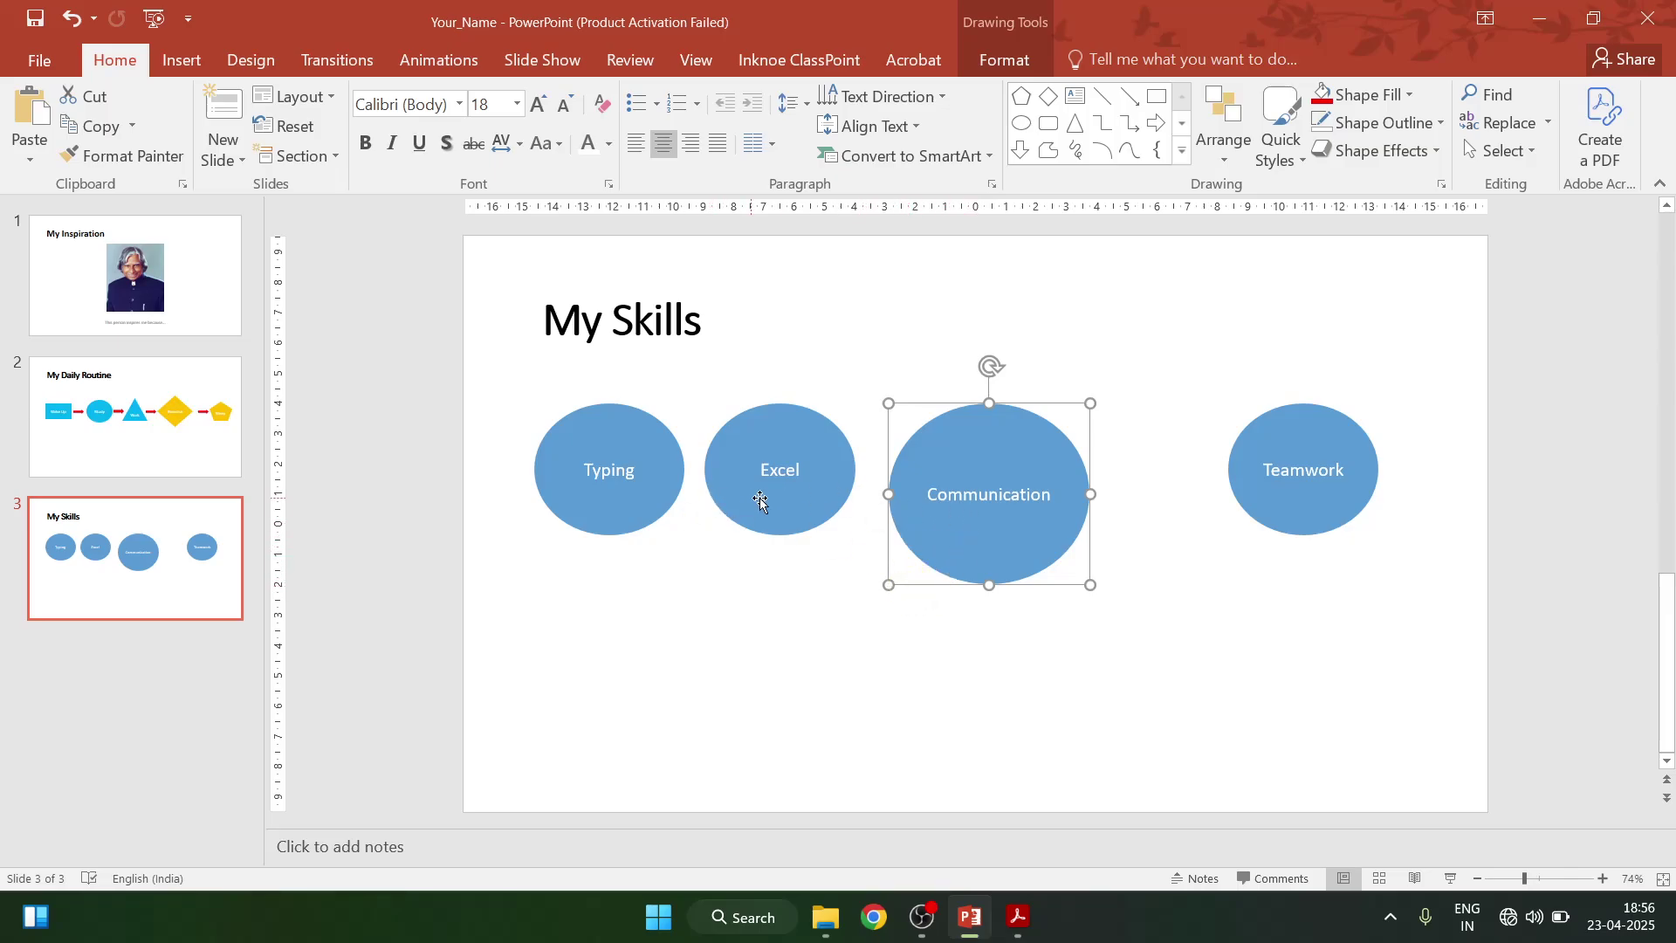
pyautogui.moveTo(762, 508); pyautogui.dragTo(715, 615)
pyautogui.click(599, 465)
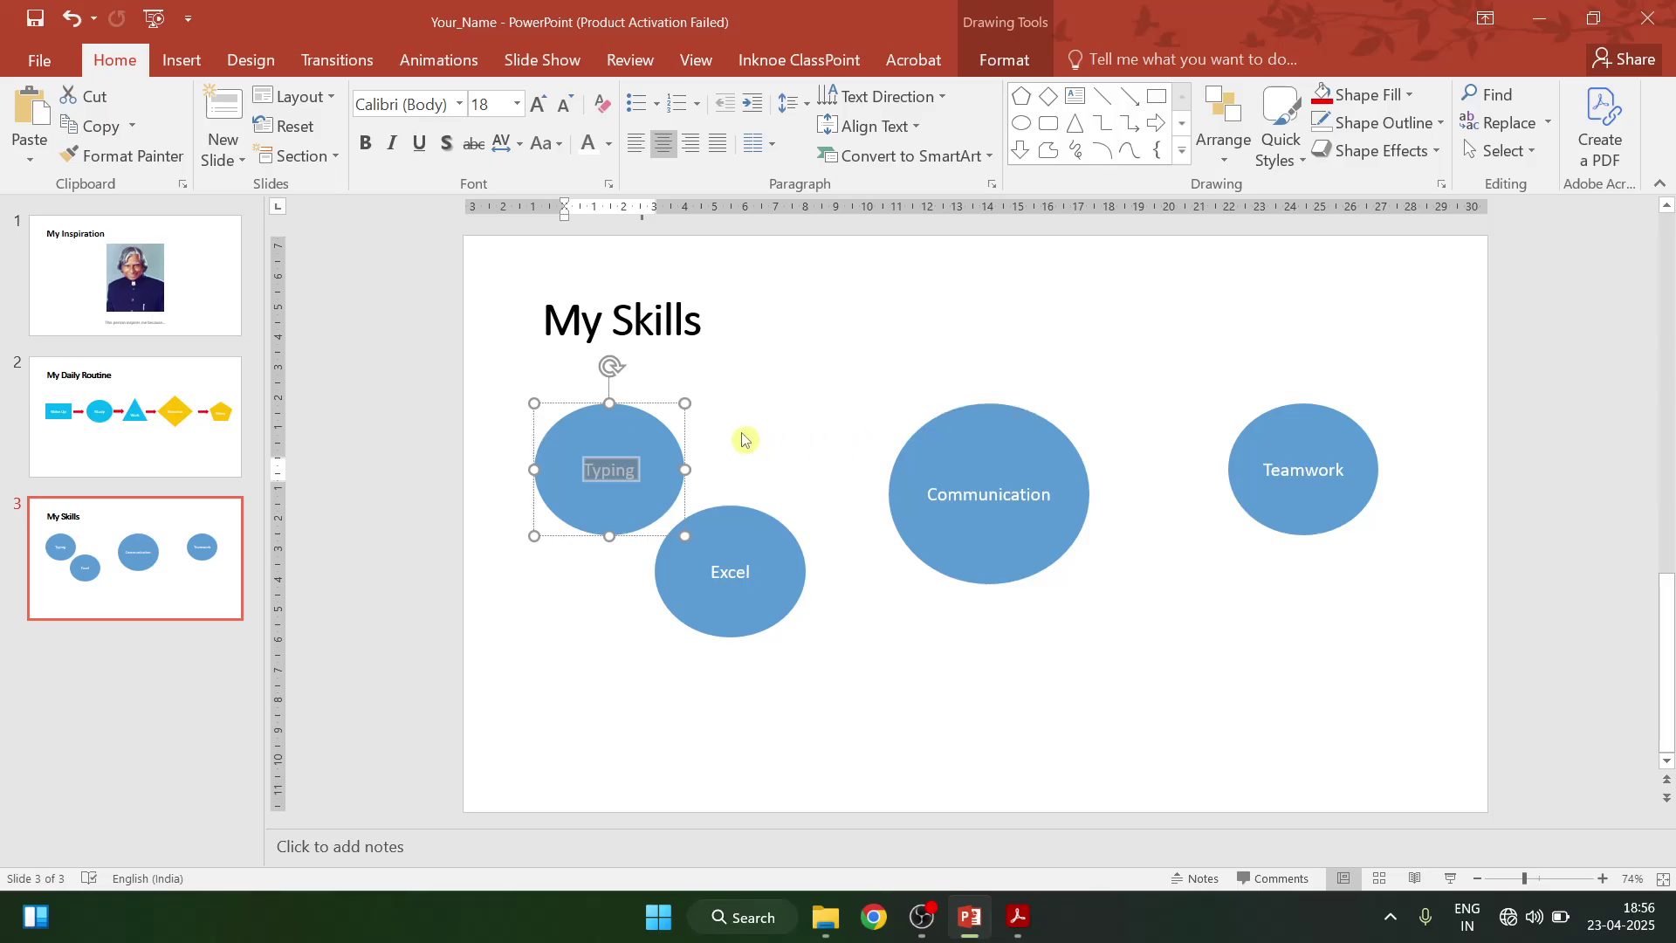
pyautogui.moveTo(623, 426); pyautogui.dragTo(872, 384)
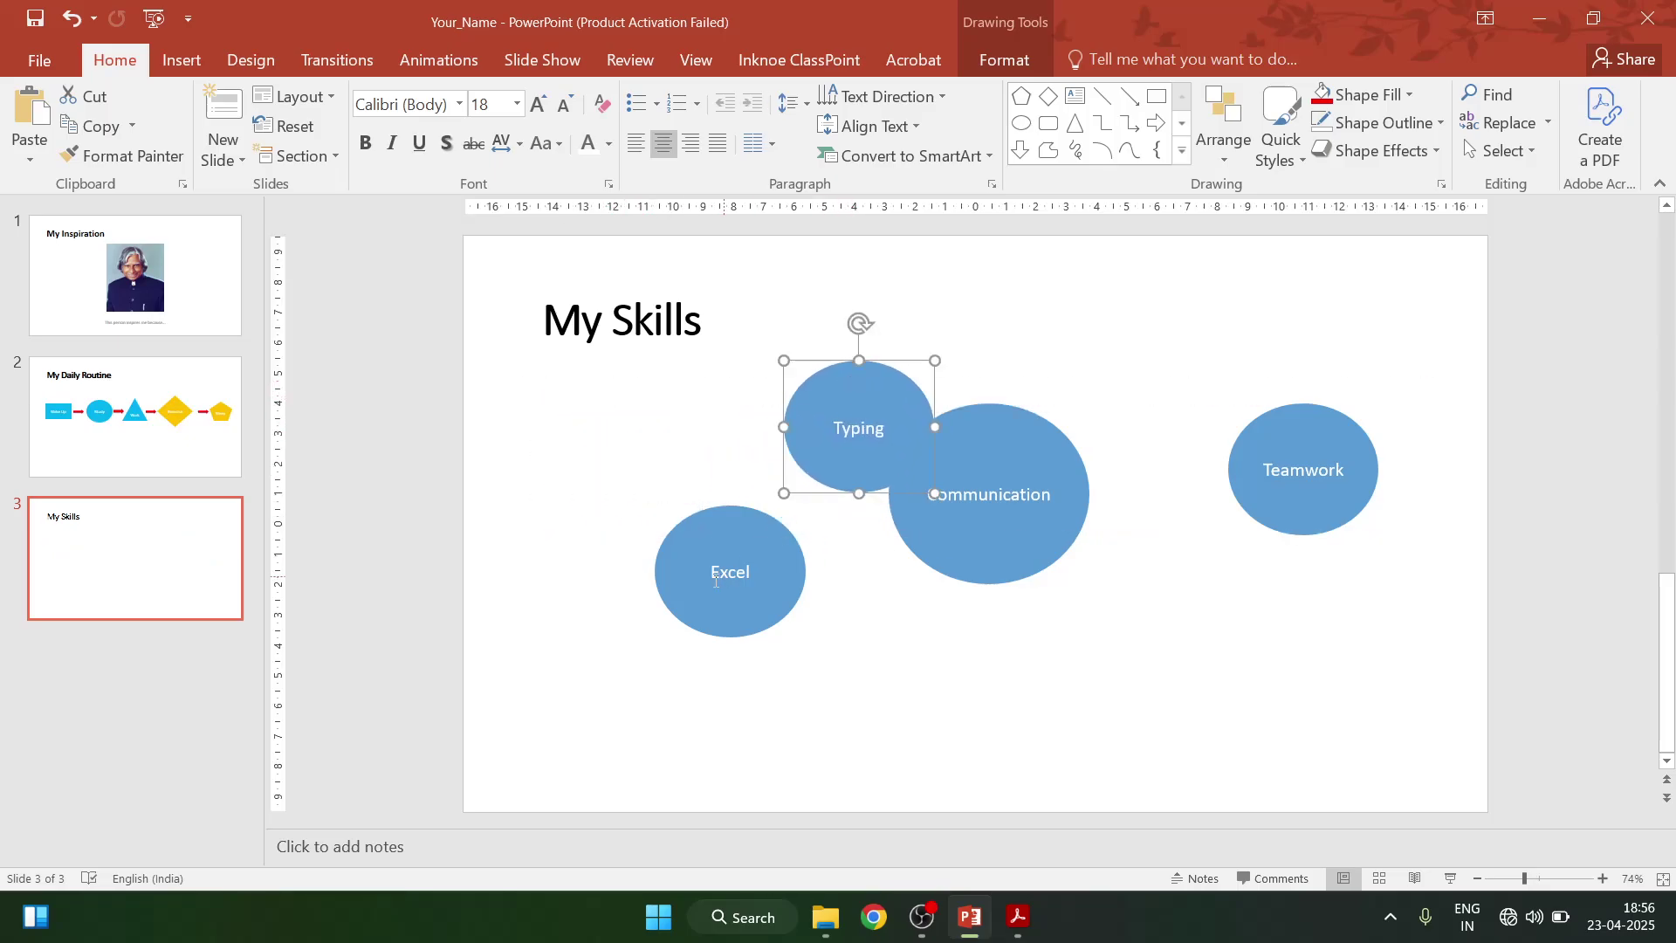
pyautogui.click(707, 535)
pyautogui.moveTo(707, 536)
pyautogui.mouseDown()
pyautogui.moveTo(846, 523)
pyautogui.moveTo(825, 549)
pyautogui.mouseUp()
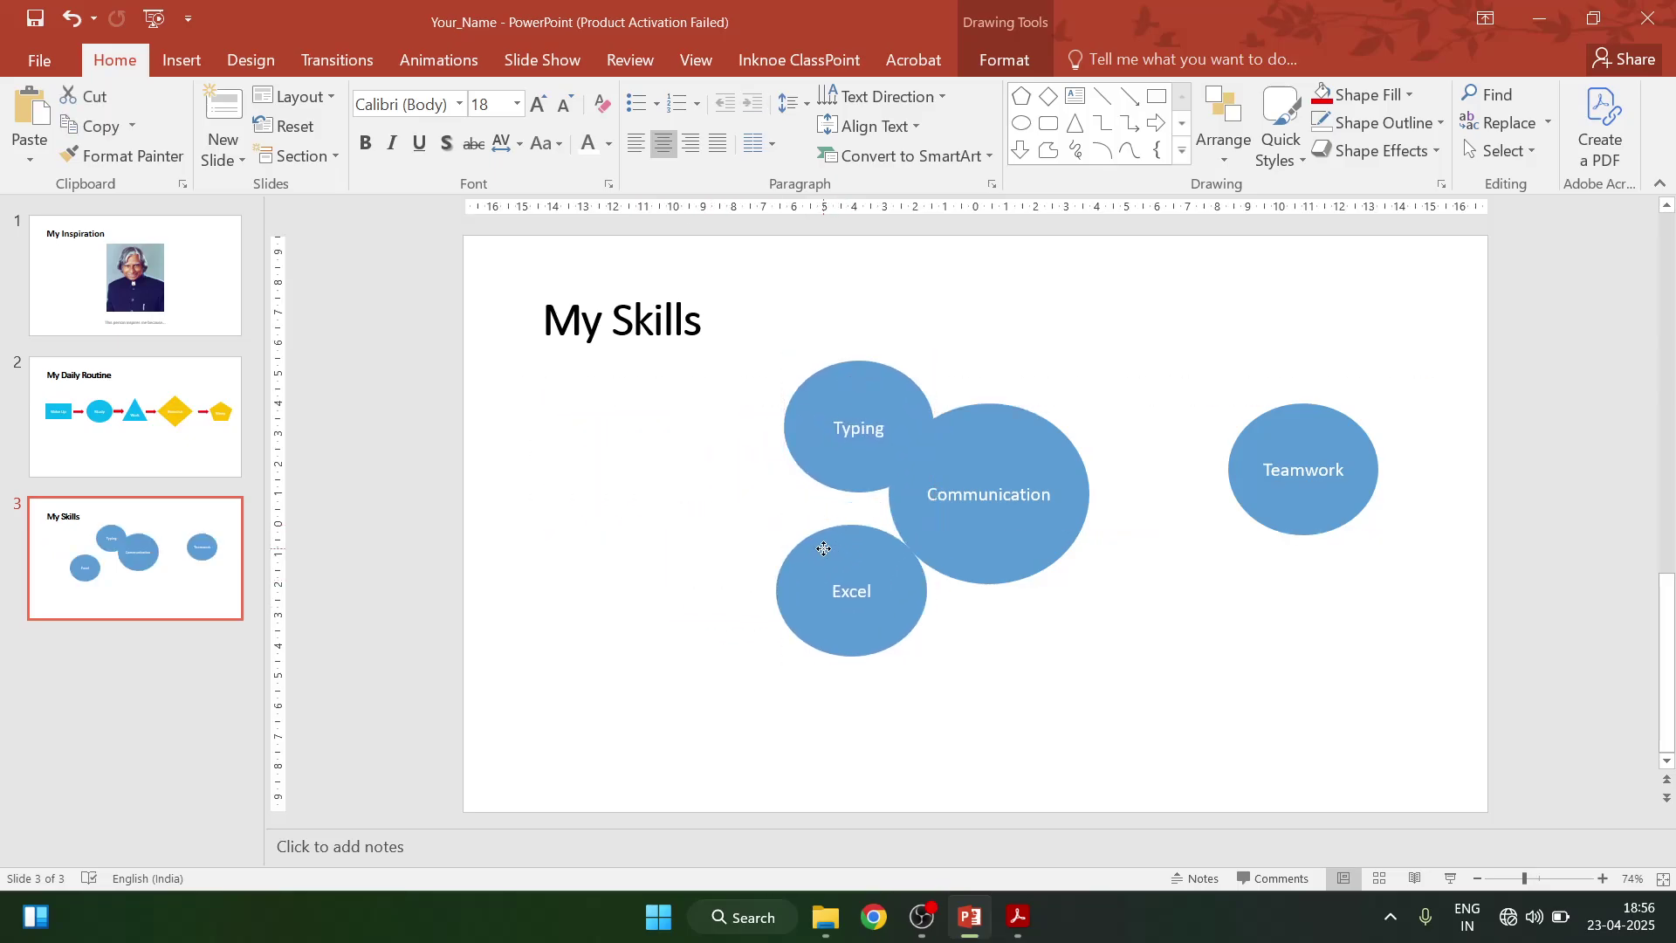
# - Move the Communication oval beneath the Excel oval and shift the Teamwork oval slightly lower on the slide
pyautogui.doubleClick(1030, 454)
pyautogui.moveTo(1014, 453); pyautogui.dragTo(887, 696)
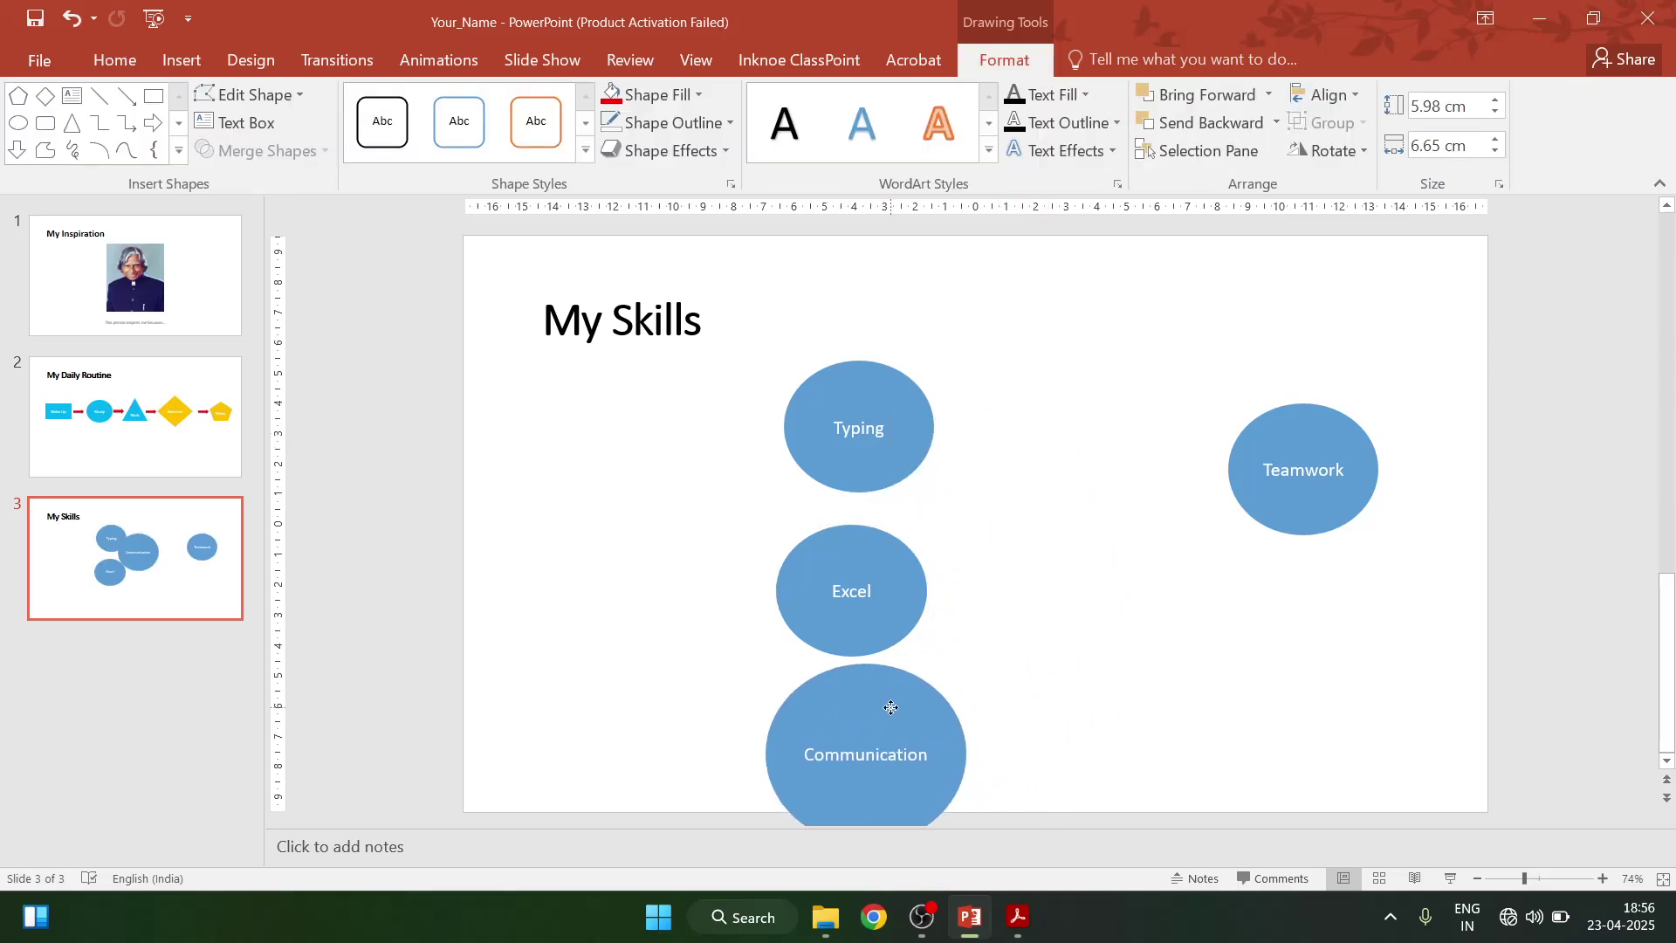
pyautogui.moveTo(1254, 456); pyautogui.dragTo(1230, 590)
# - Place a slightly smaller Typing oval at the slide's top centre and a shrunken Excel oval directly beneath it
pyautogui.moveTo(910, 443); pyautogui.dragTo(1056, 371)
pyautogui.click(816, 546)
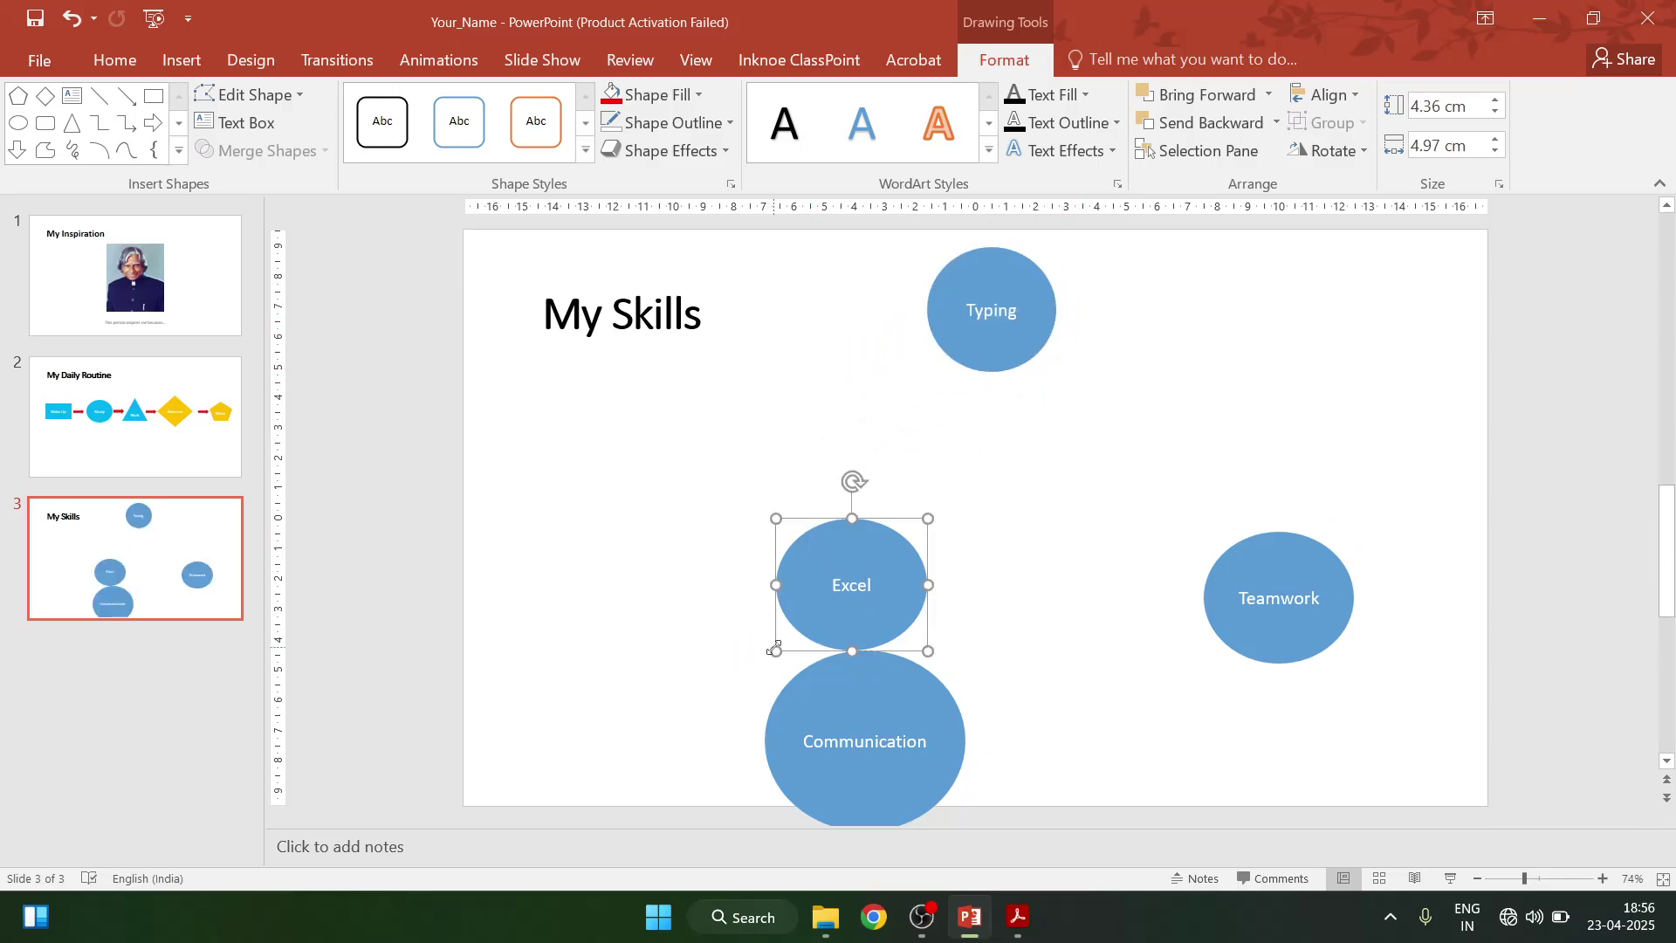
pyautogui.moveTo(774, 651); pyautogui.dragTo(972, 442)
# - Resize the Communication oval to about 5.3 cm high and 6.7 cm wide and place it under the Excel oval
pyautogui.click(772, 770)
pyautogui.moveTo(764, 649)
pyautogui.mouseDown()
pyautogui.moveTo(823, 722)
pyautogui.moveTo(767, 669)
pyautogui.mouseUp()
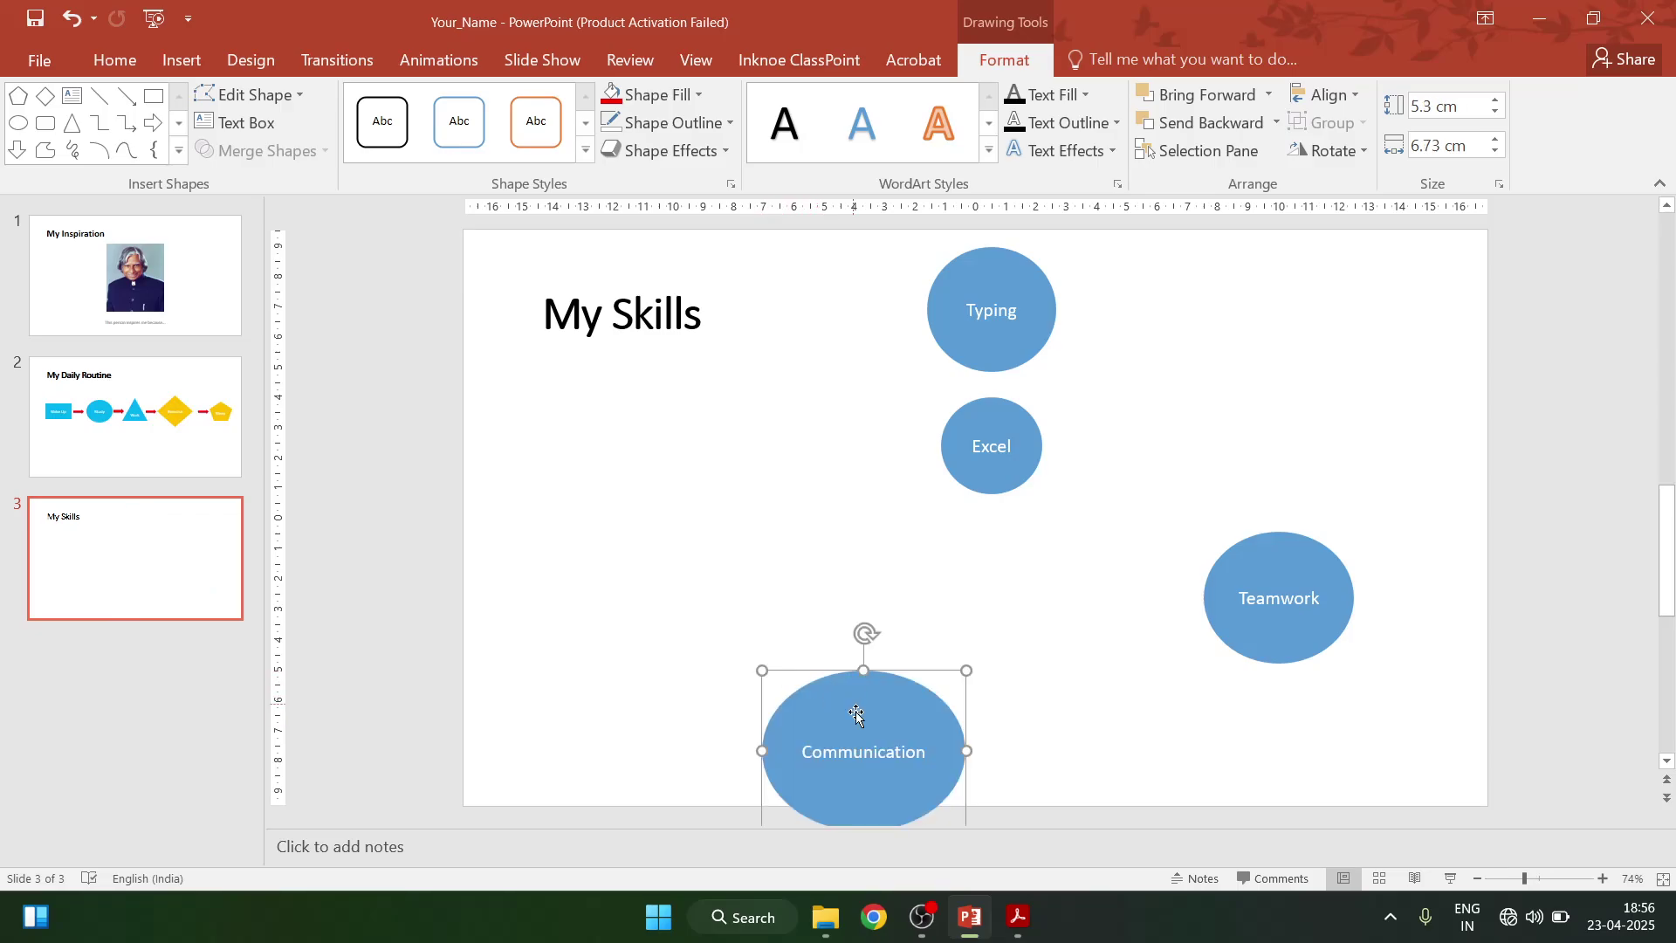
pyautogui.moveTo(856, 710); pyautogui.dragTo(964, 568)
# - Shrink the Teamwork oval to about 3.9 cm high and 4.5 cm wide and place it under the Communication oval
pyautogui.click(1303, 604)
pyautogui.moveTo(1203, 537); pyautogui.dragTo(995, 707)
pyautogui.click(1279, 710)
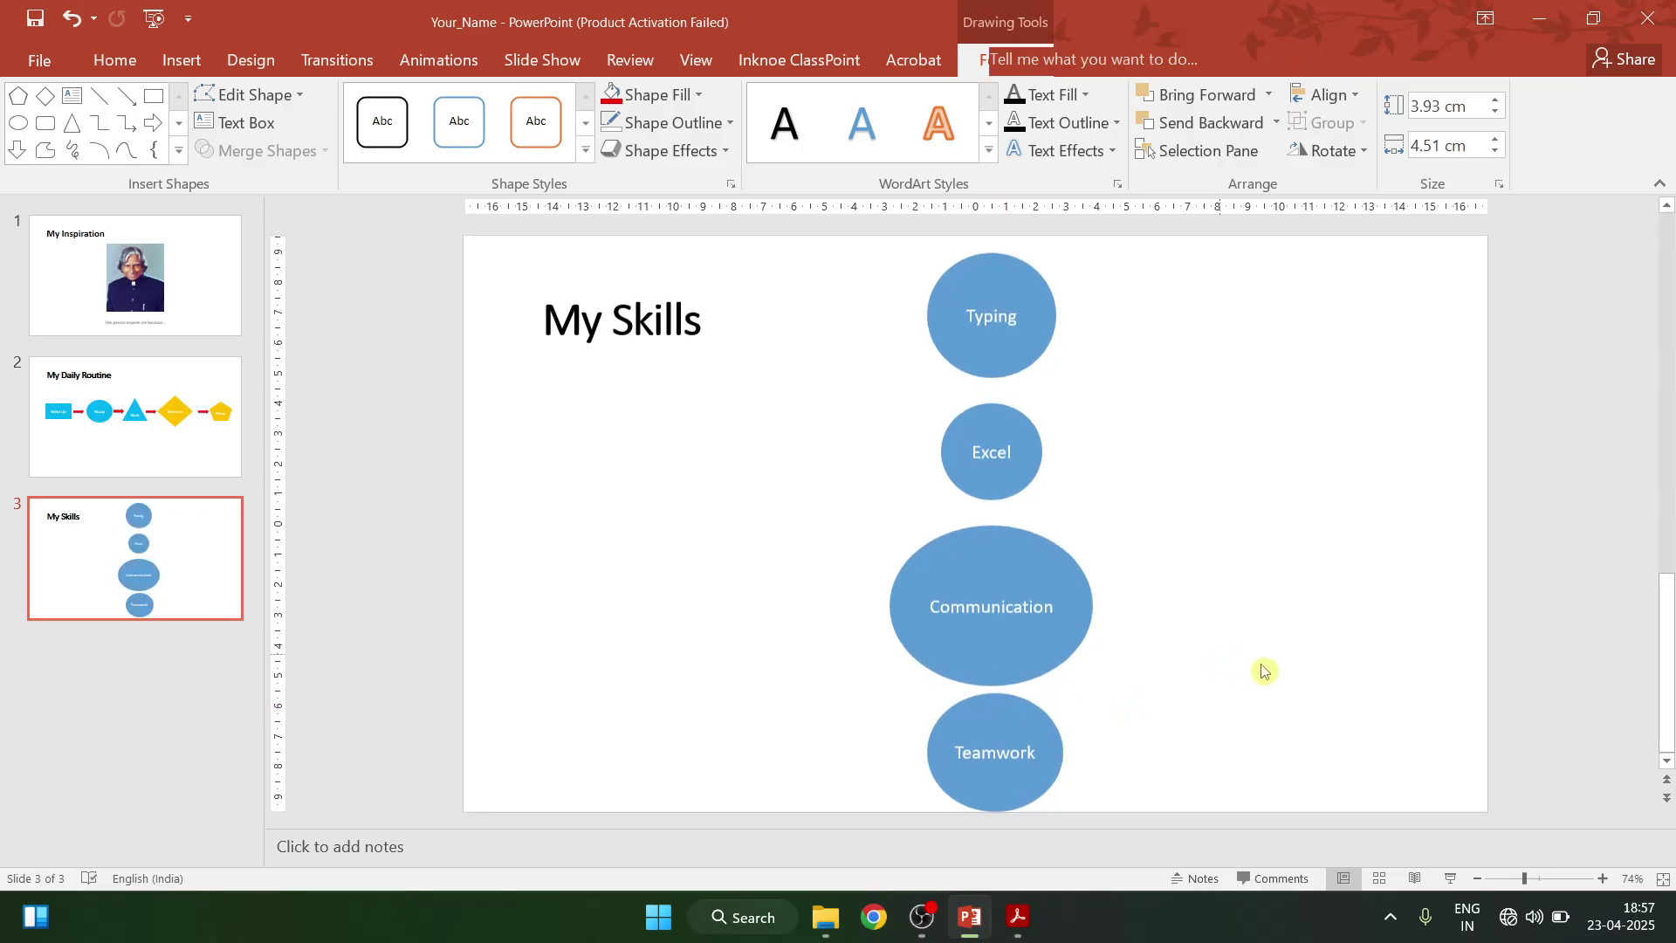
pyautogui.click(1265, 669)
# - Switch to the PDF exercise and read the Slide 4 instructions for the title and the SmartArt
pyautogui.click(1012, 936)
pyautogui.scroll(-5, 743, 583)
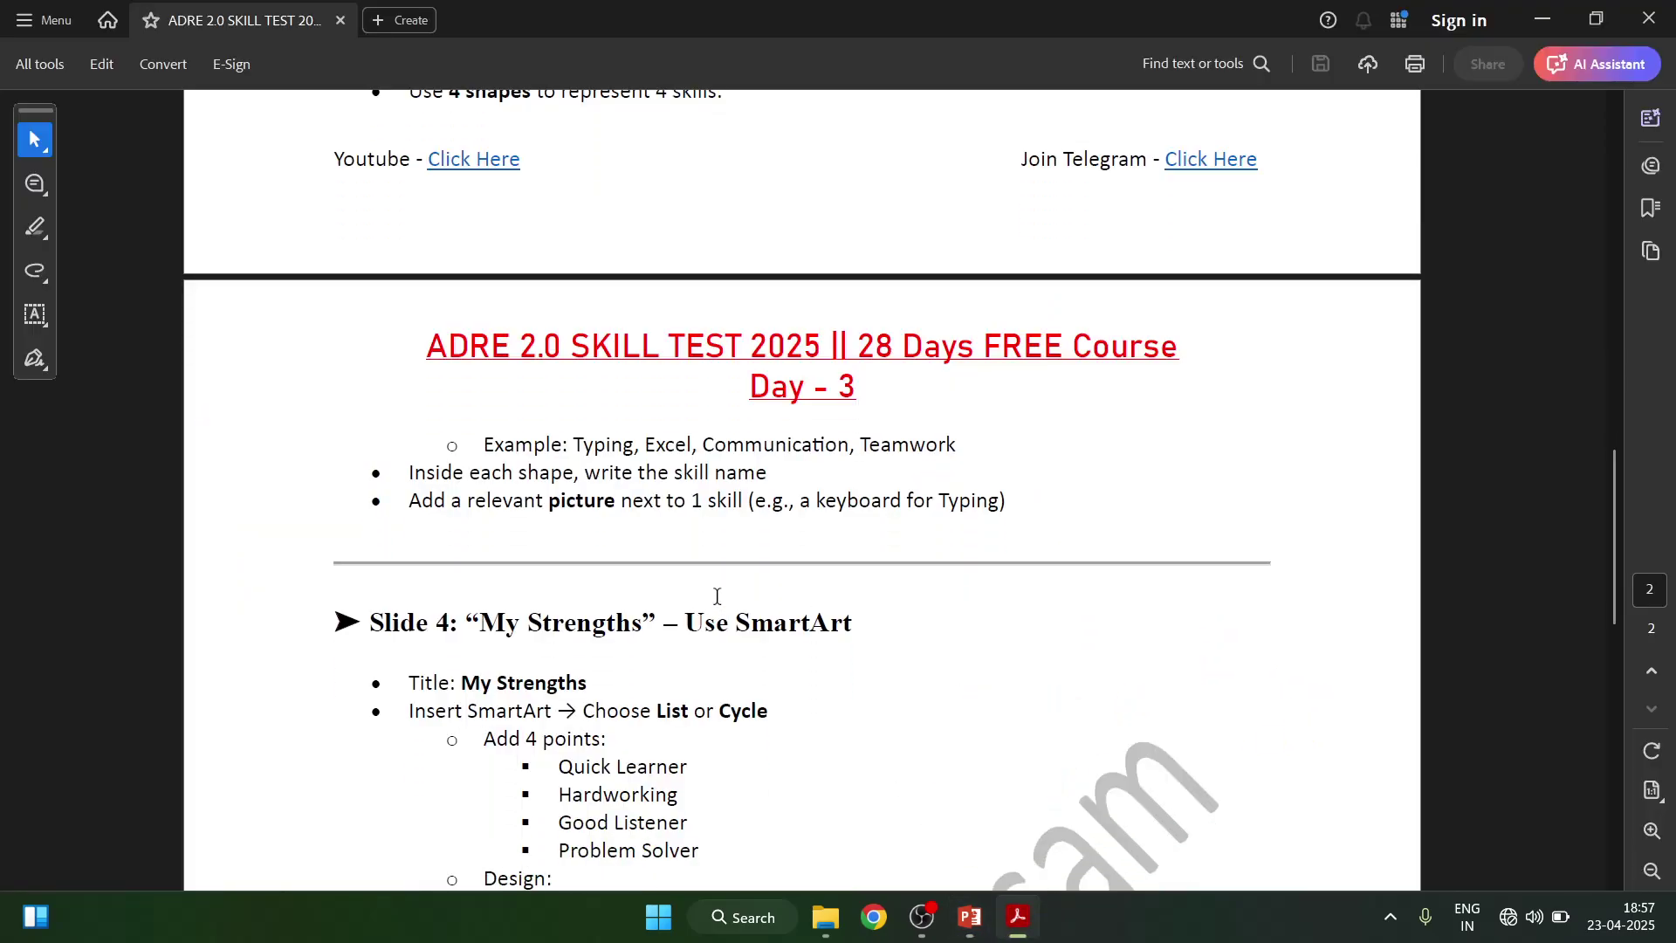
pyautogui.scroll(-2, 794, 521)
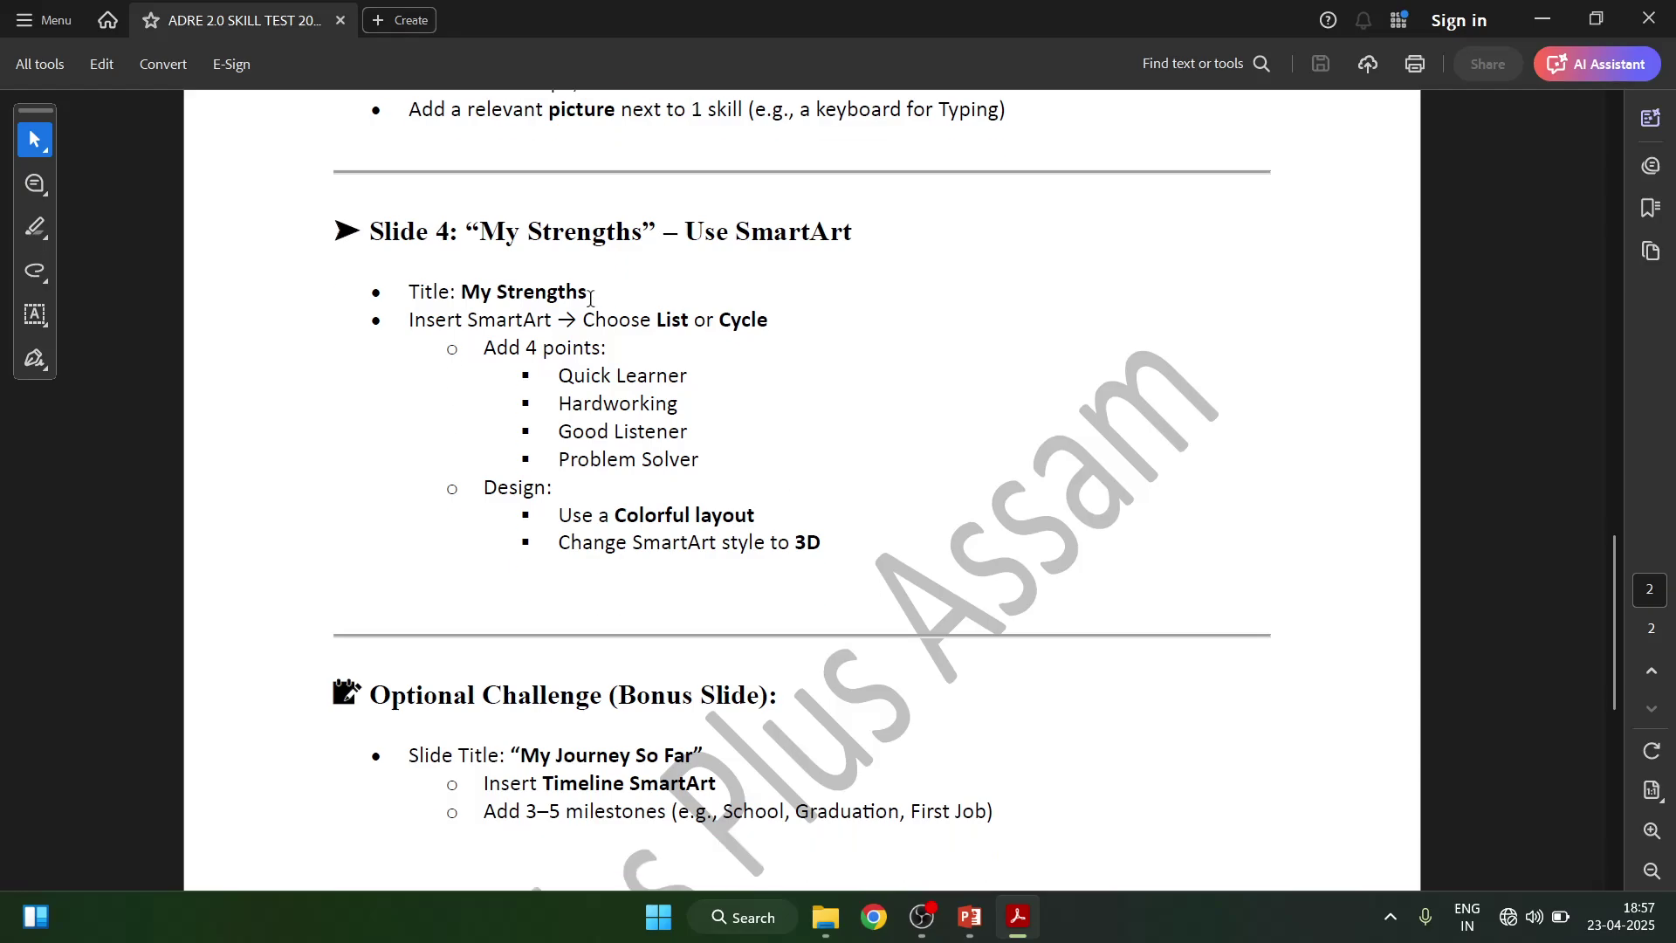
pyautogui.moveTo(467, 289); pyautogui.dragTo(590, 293)
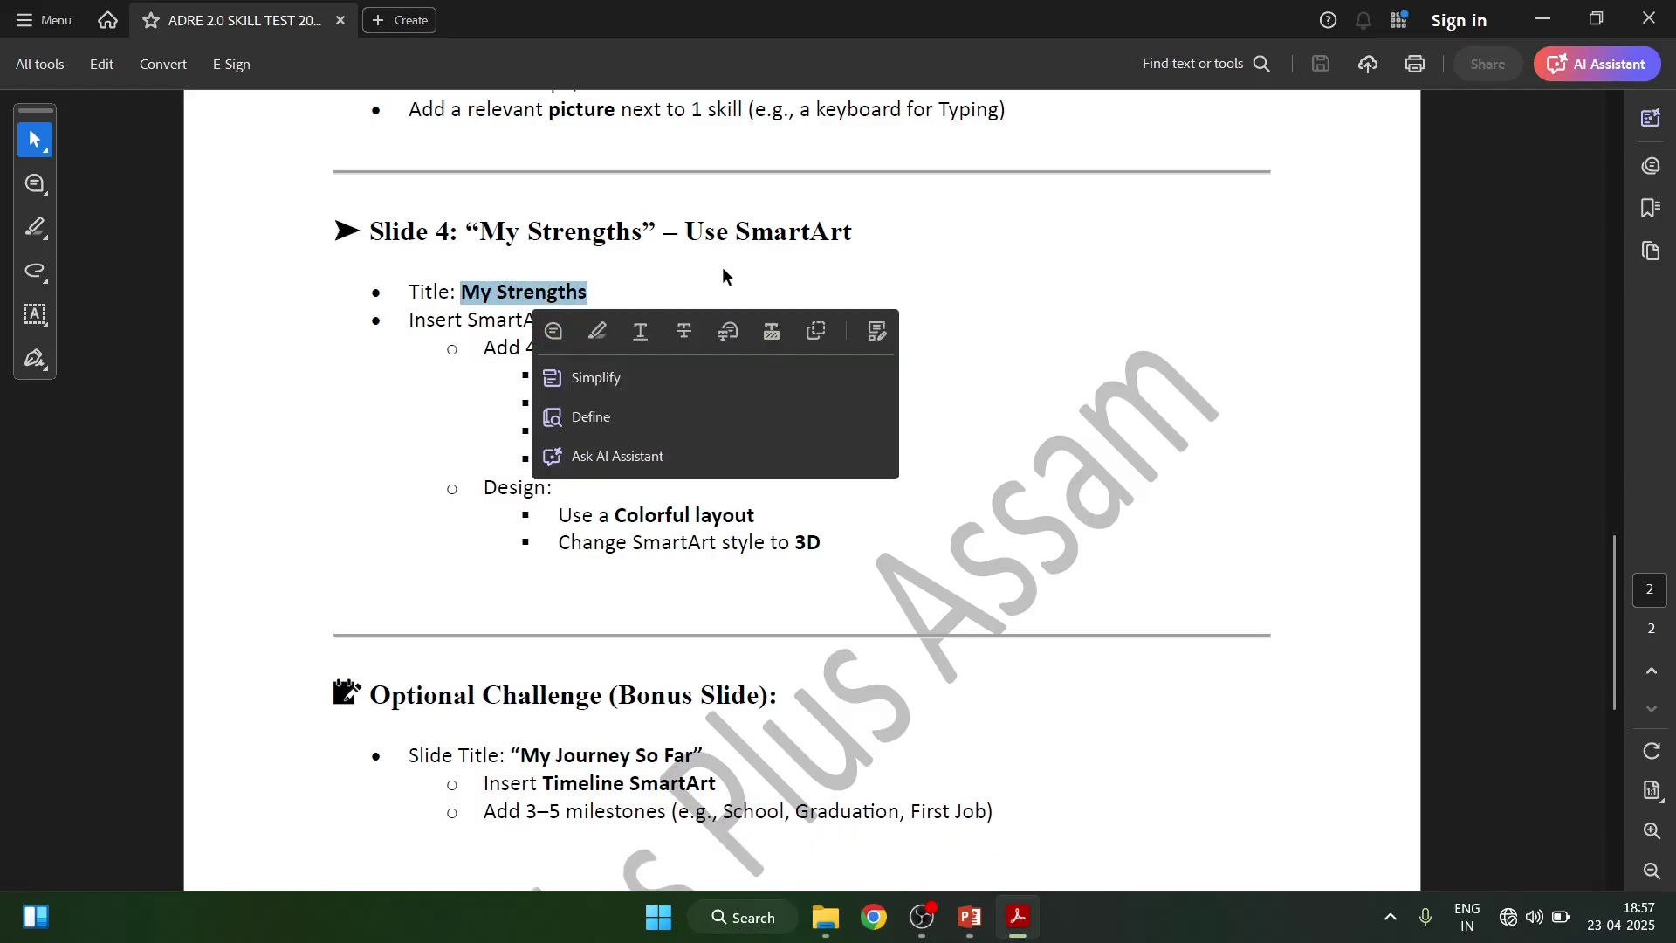
pyautogui.moveTo(688, 231); pyautogui.dragTo(852, 232)
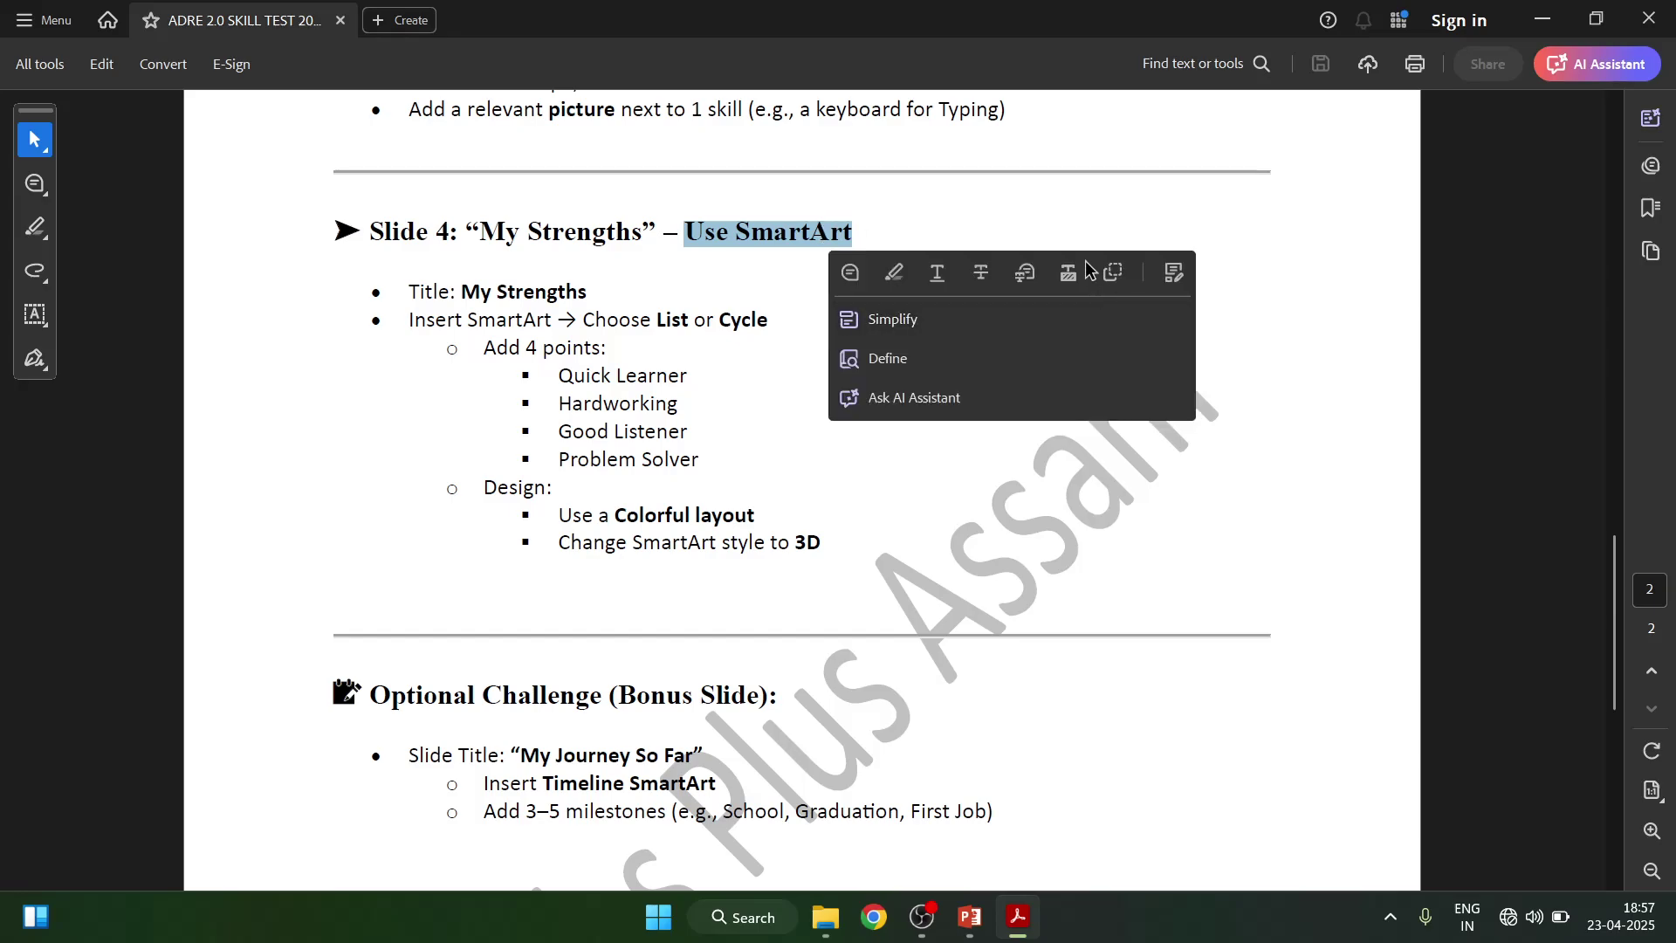
pyautogui.click(1263, 245)
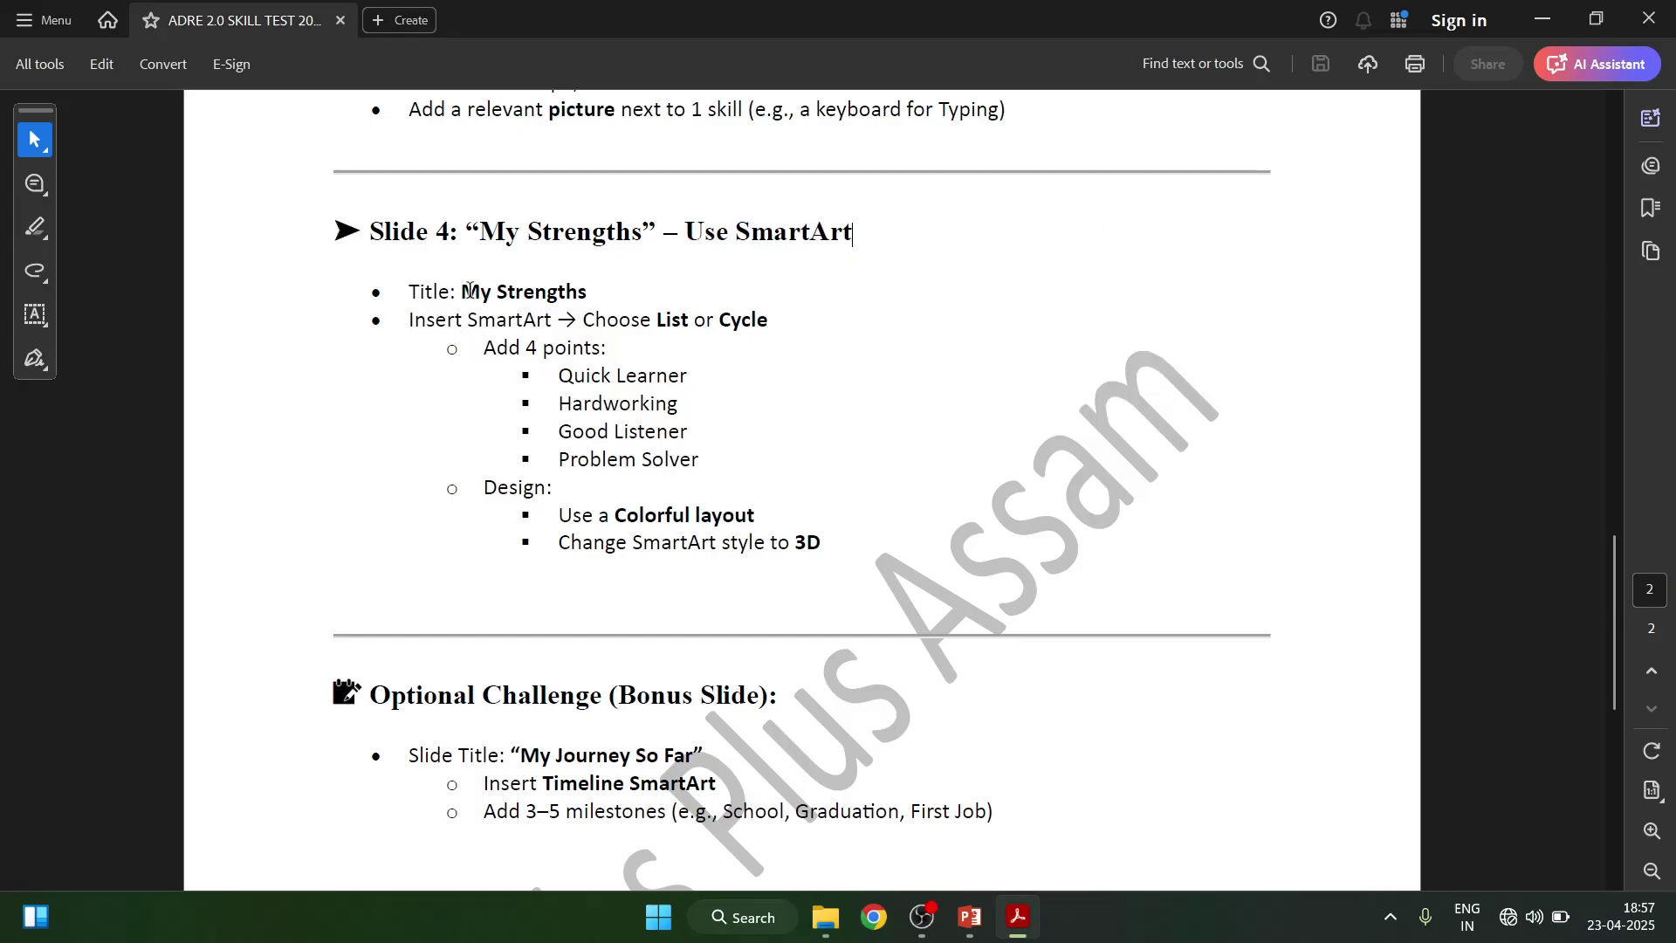
pyautogui.moveTo(470, 290); pyautogui.dragTo(589, 293)
# - Return to PowerPoint, add a Title and Content slide after slide 3, and enter the title My Skills in bold
pyautogui.click(970, 916)
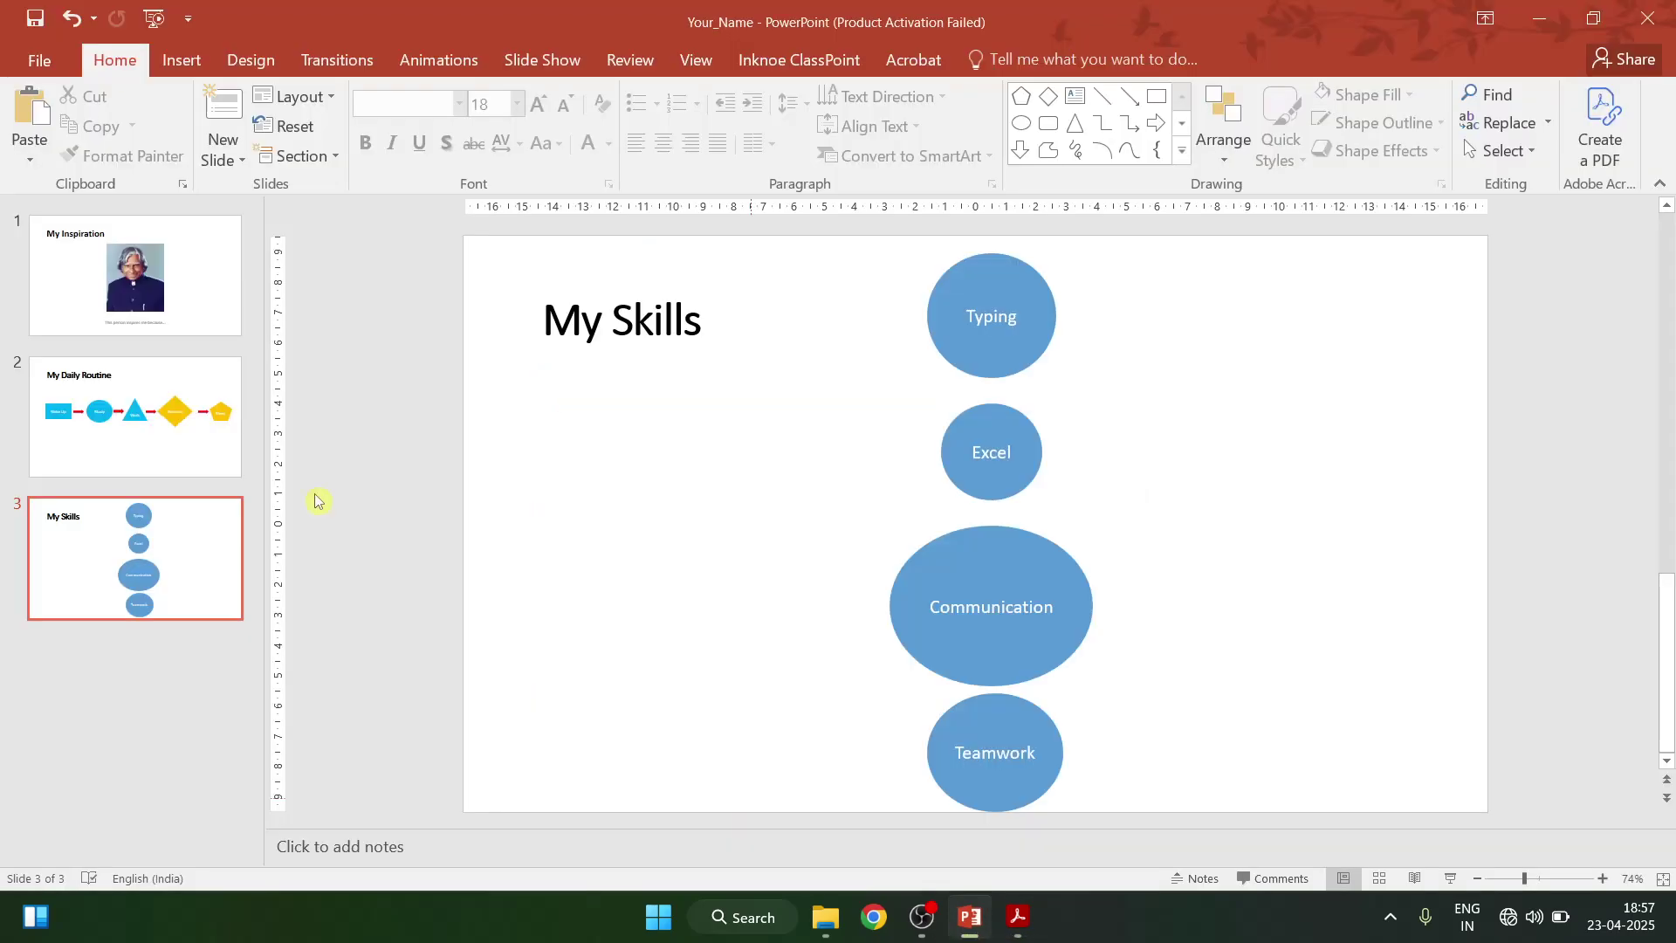
pyautogui.click(220, 157)
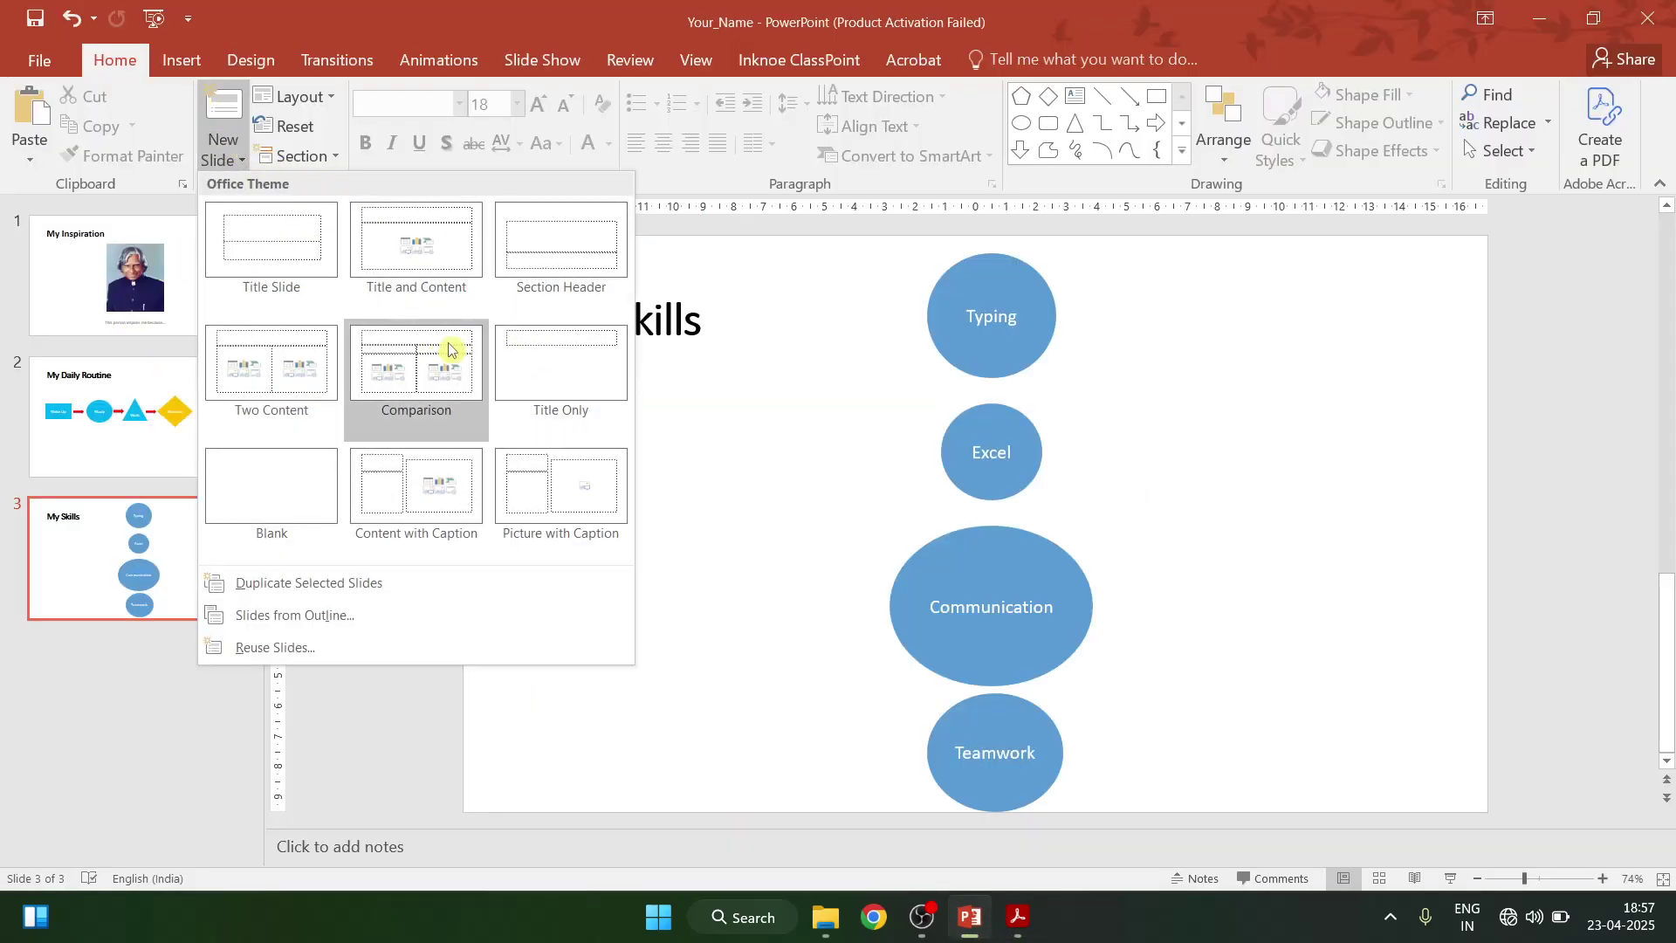
pyautogui.click(385, 274)
pyautogui.click(613, 324)
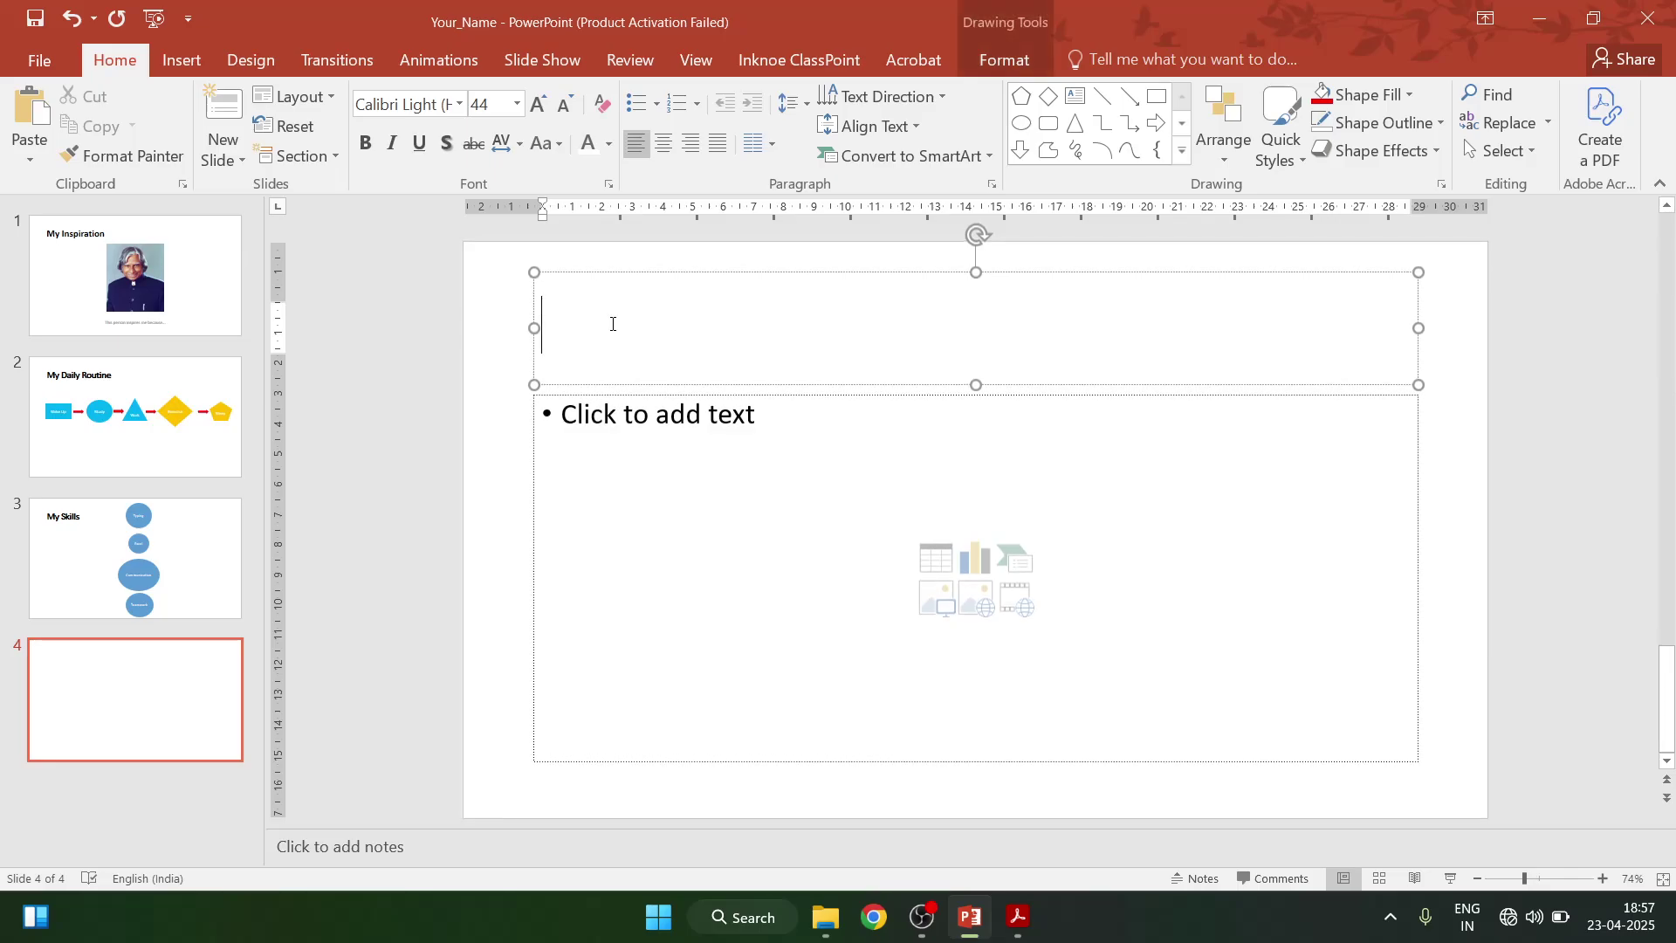
pyautogui.write('My Skills')
pyautogui.moveTo(748, 311); pyautogui.dragTo(540, 327)
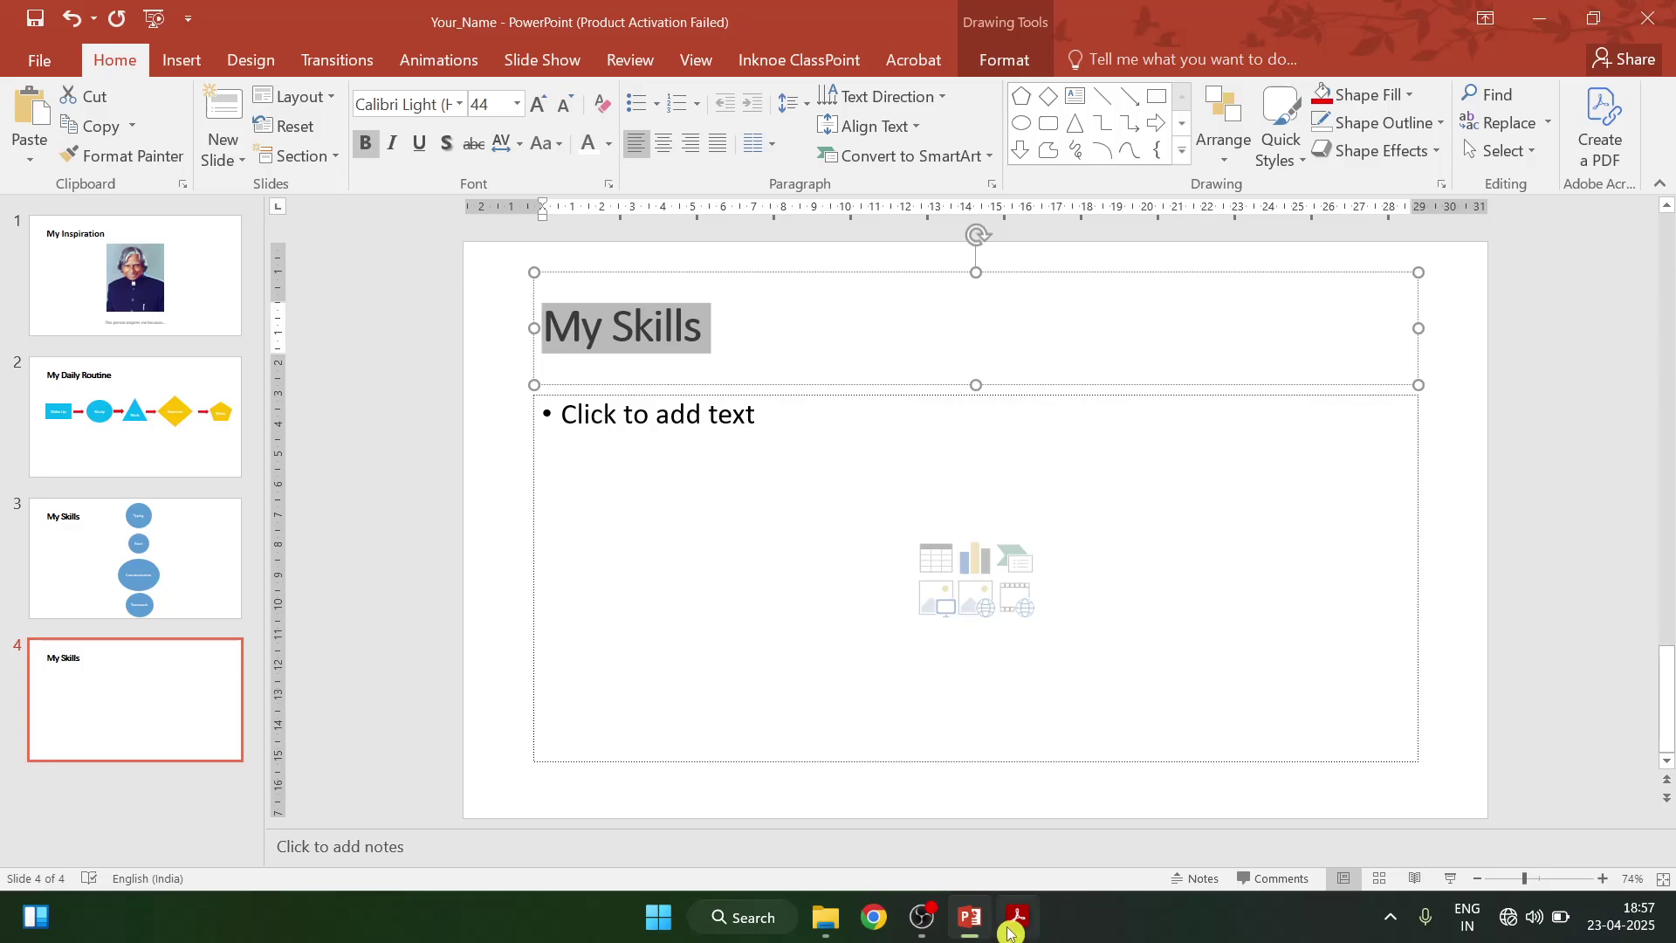
# - Check the SmartArt type, points and design required for Slide 4 in the PDF, and return to PowerPoint
pyautogui.click(1018, 917)
pyautogui.click(866, 632)
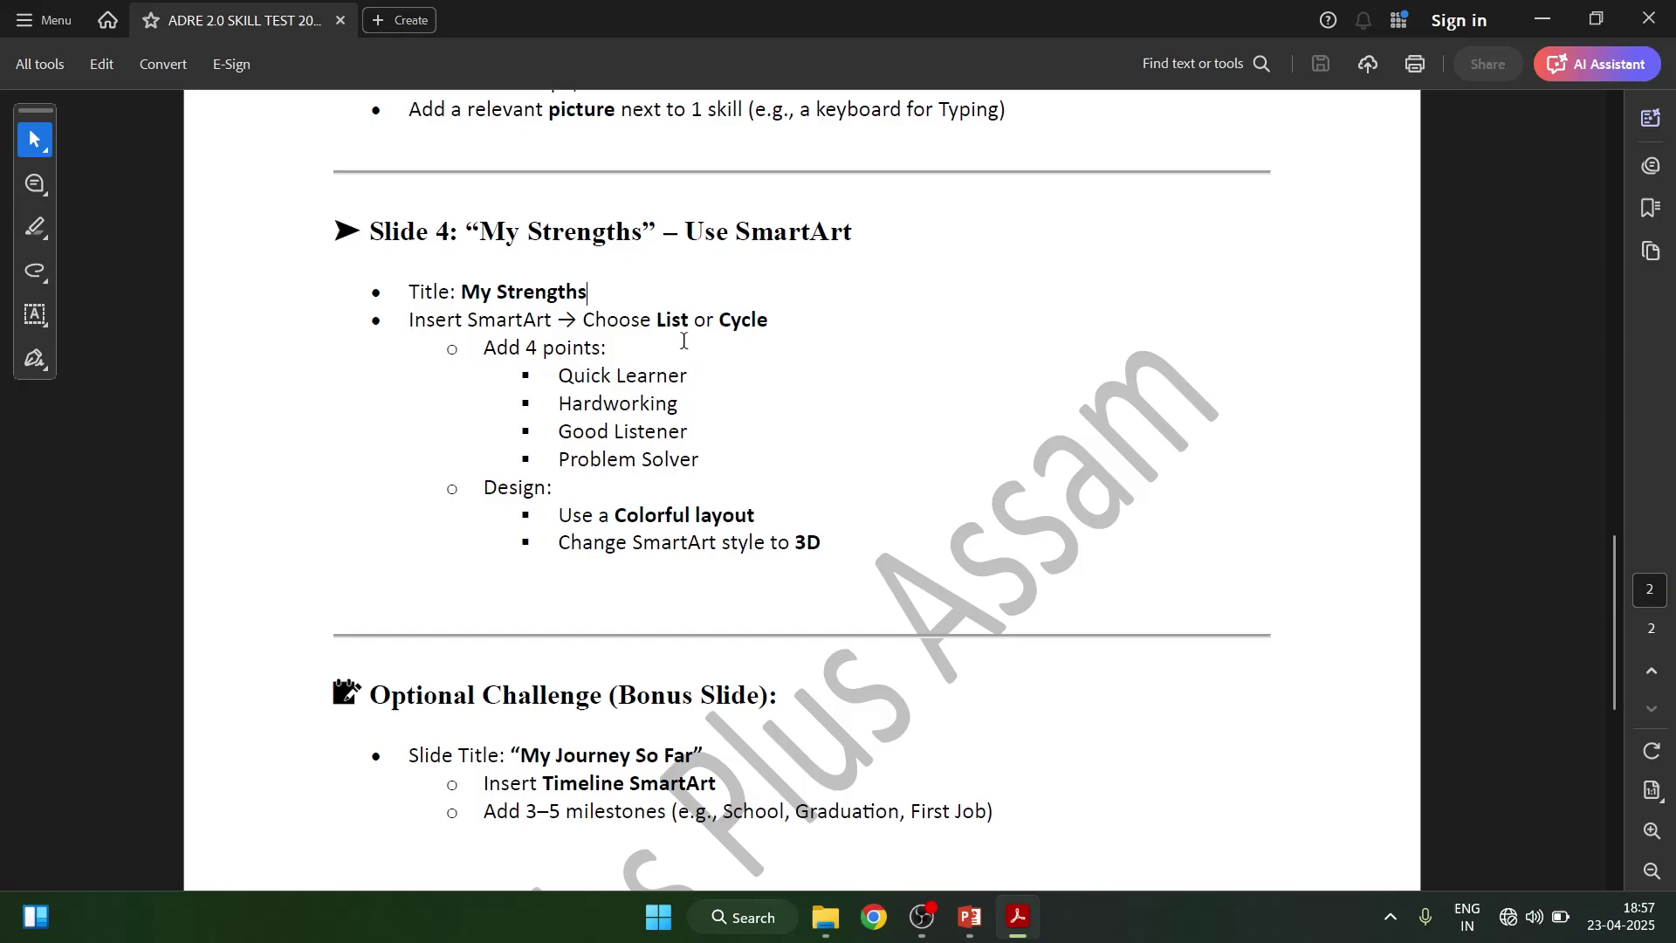
pyautogui.click(966, 932)
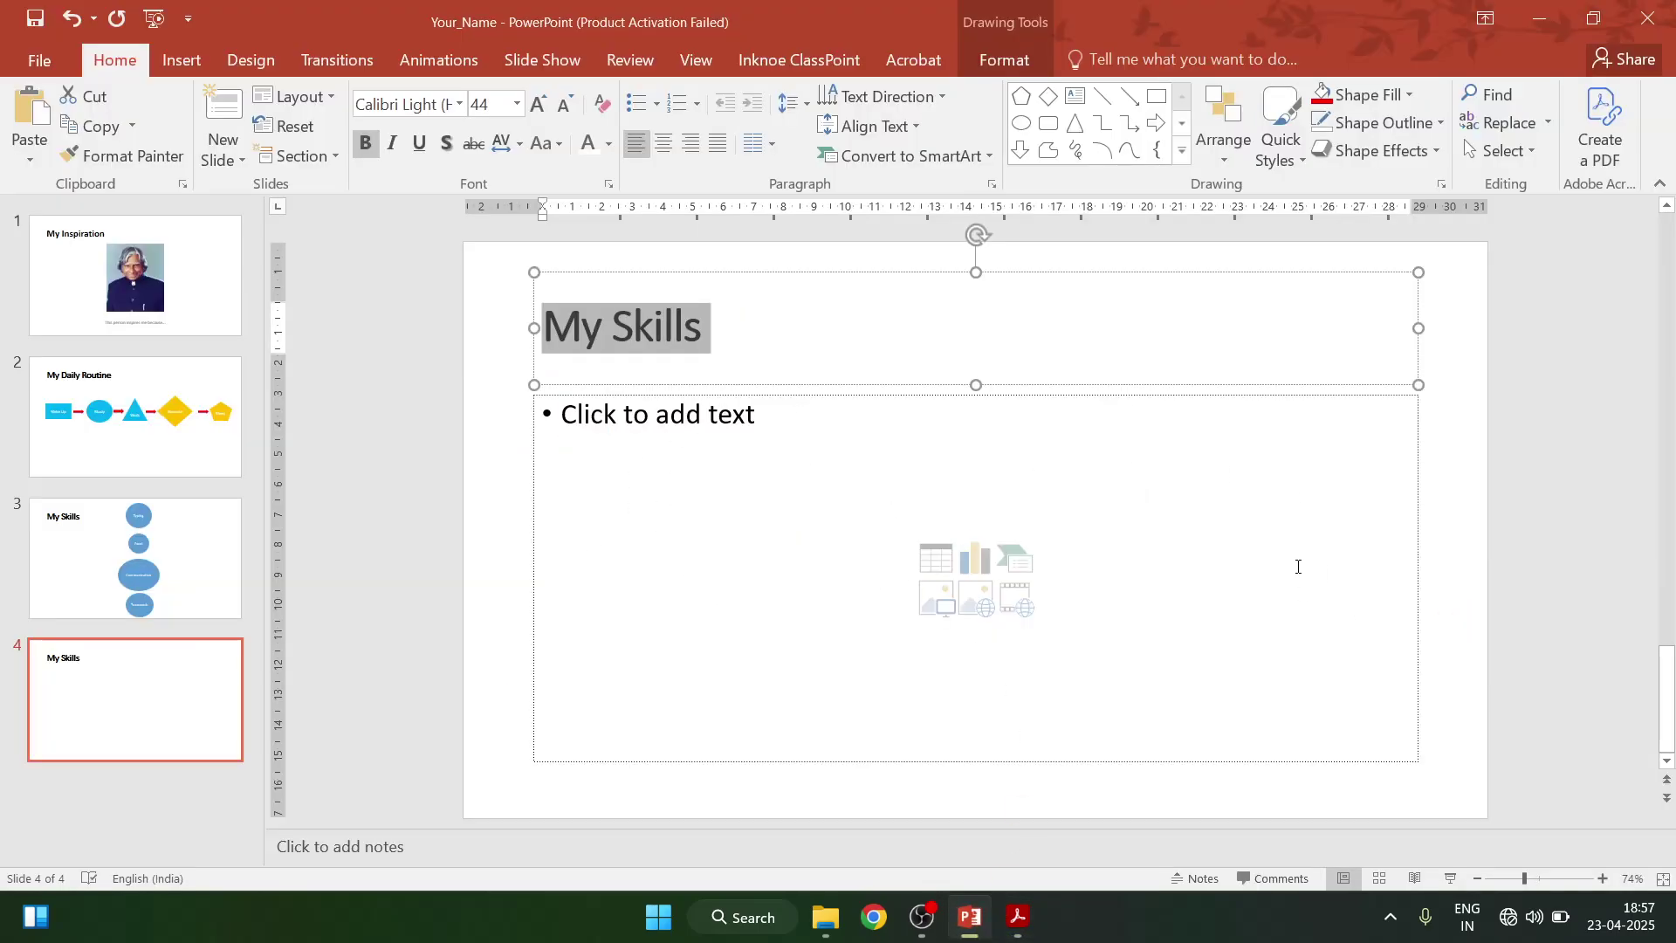
# - Delete the empty content placeholder from slide 4 and open the SmartArt graphic chooser
pyautogui.click(1417, 588)
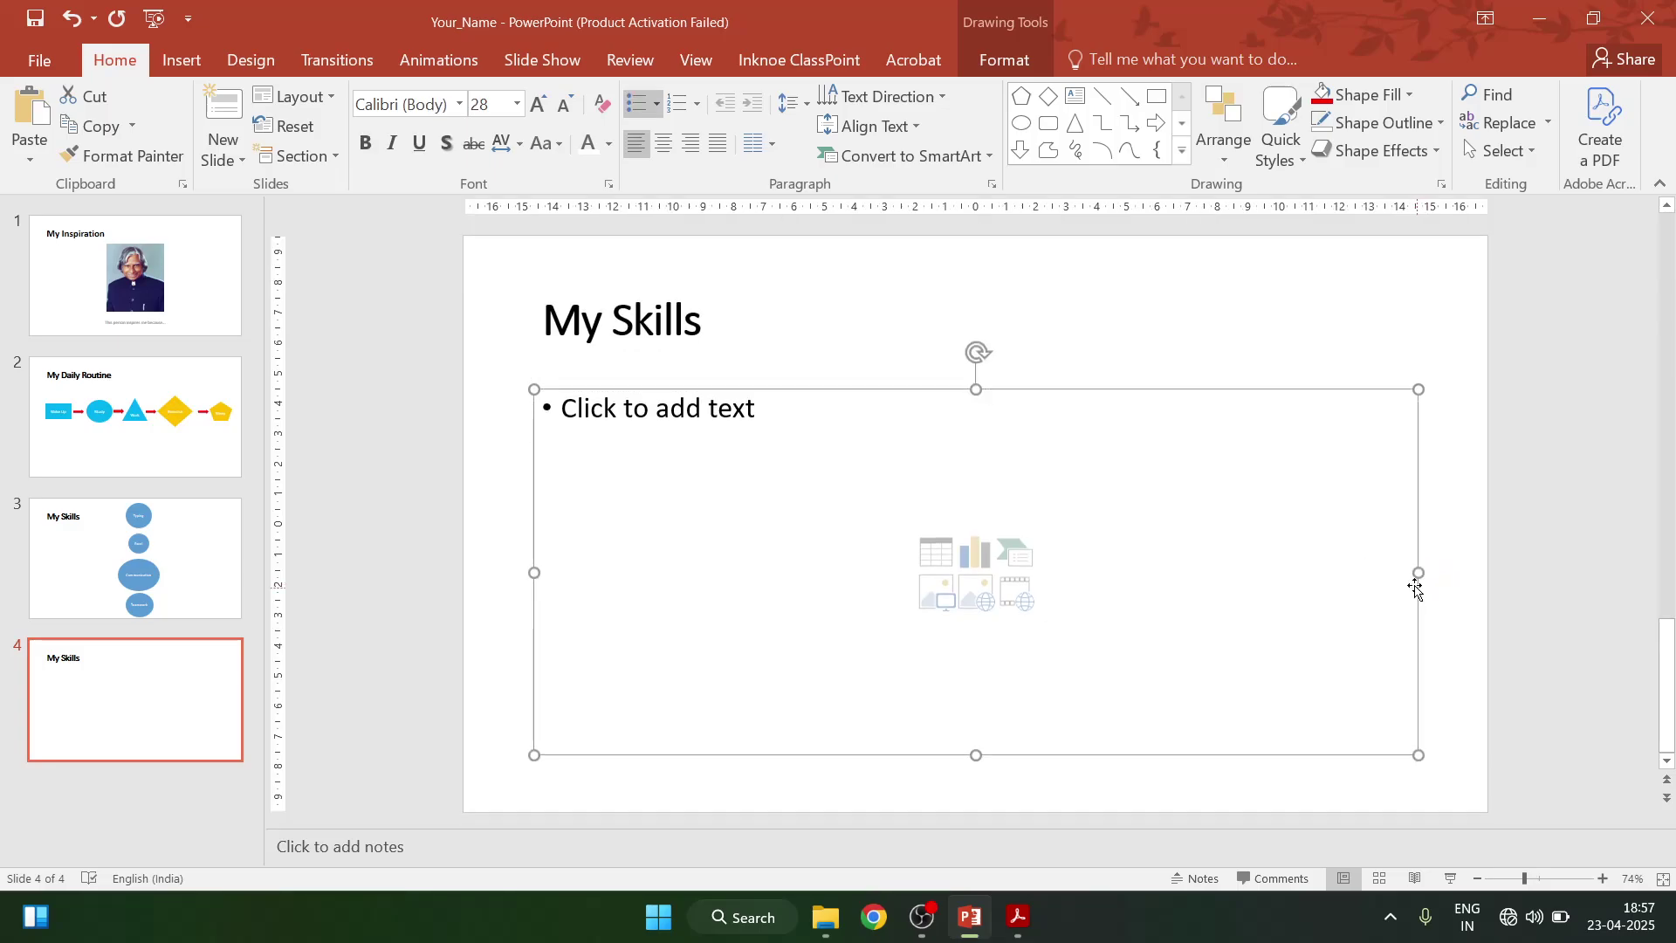
pyautogui.press('Delete')
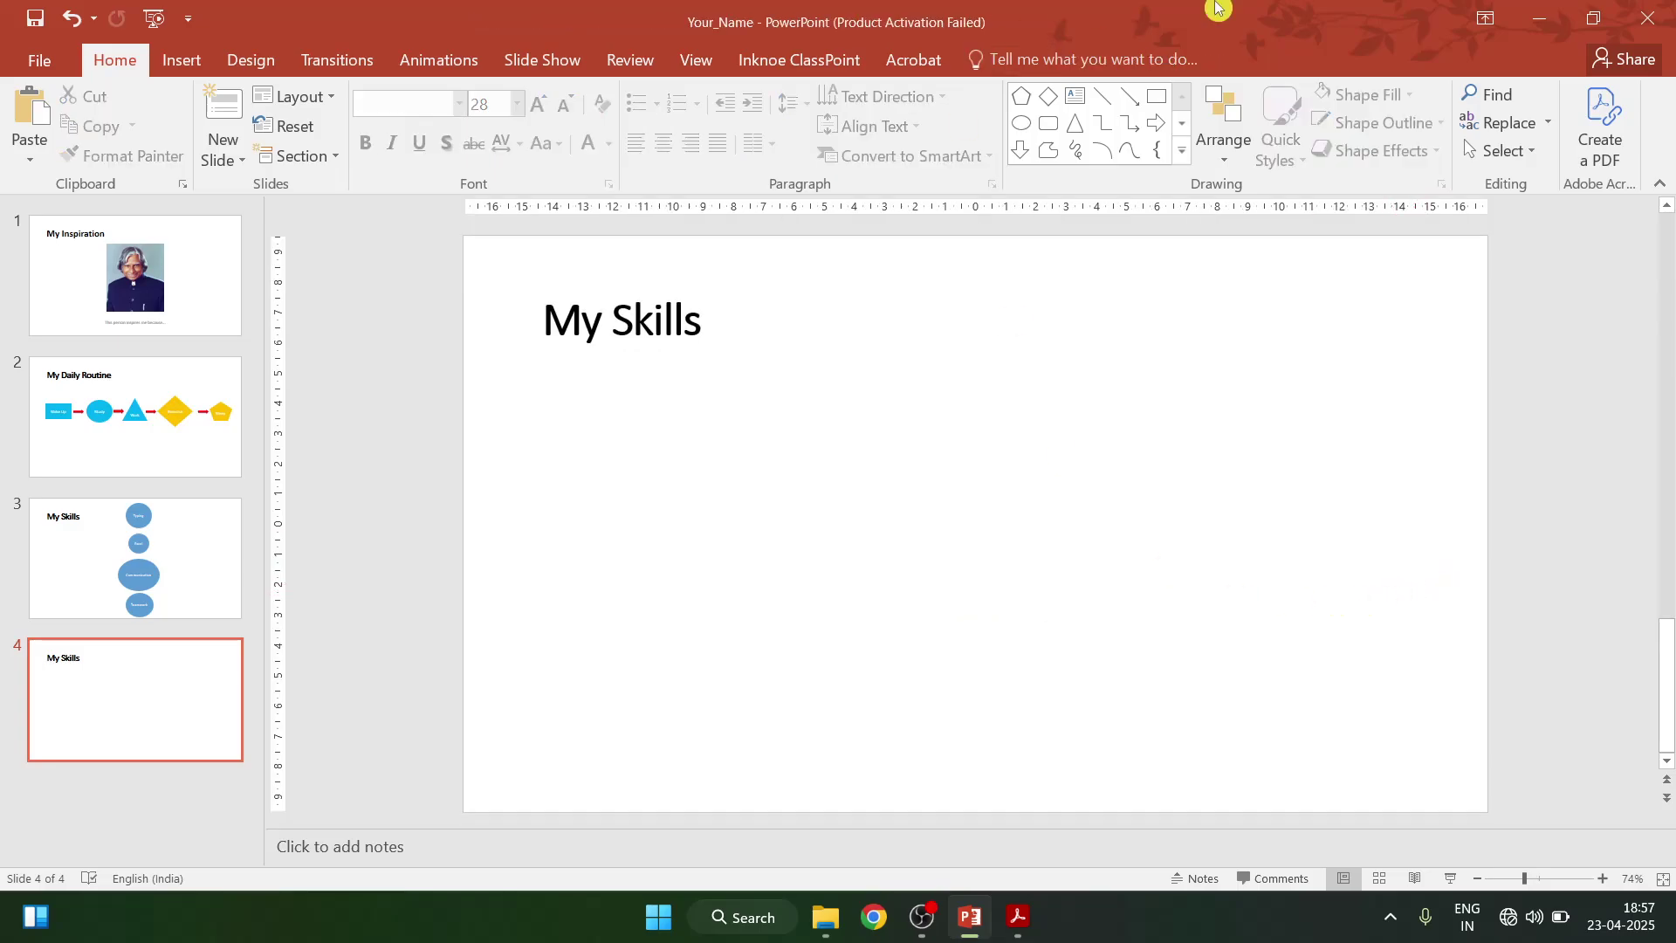
pyautogui.click(171, 69)
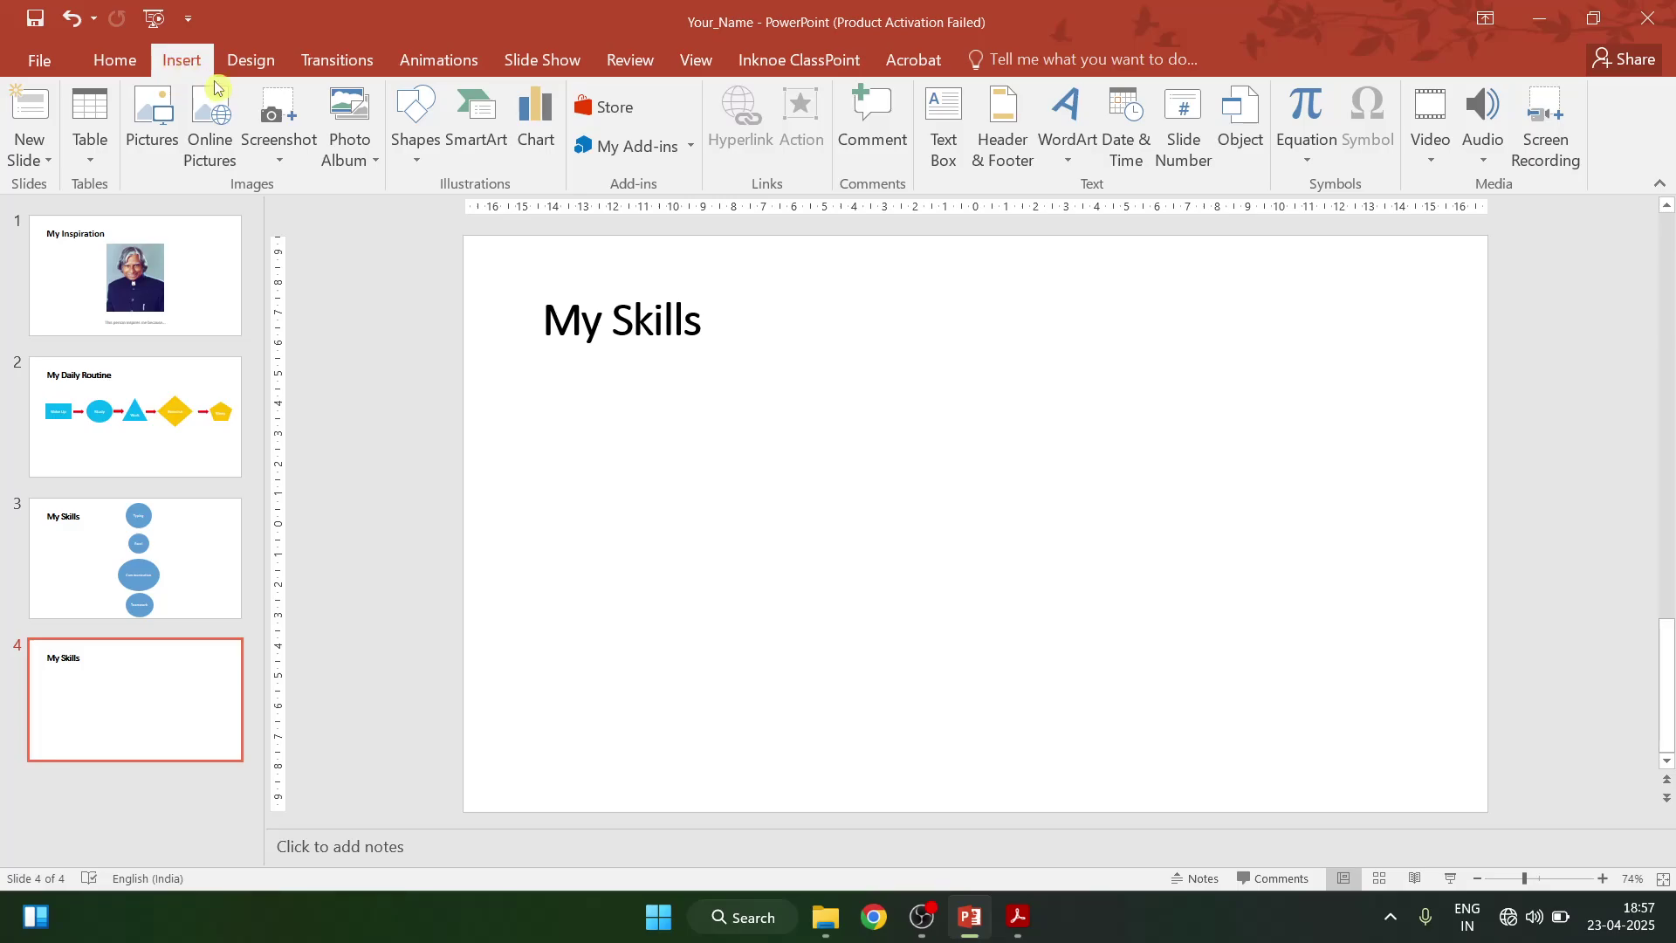
pyautogui.click(470, 136)
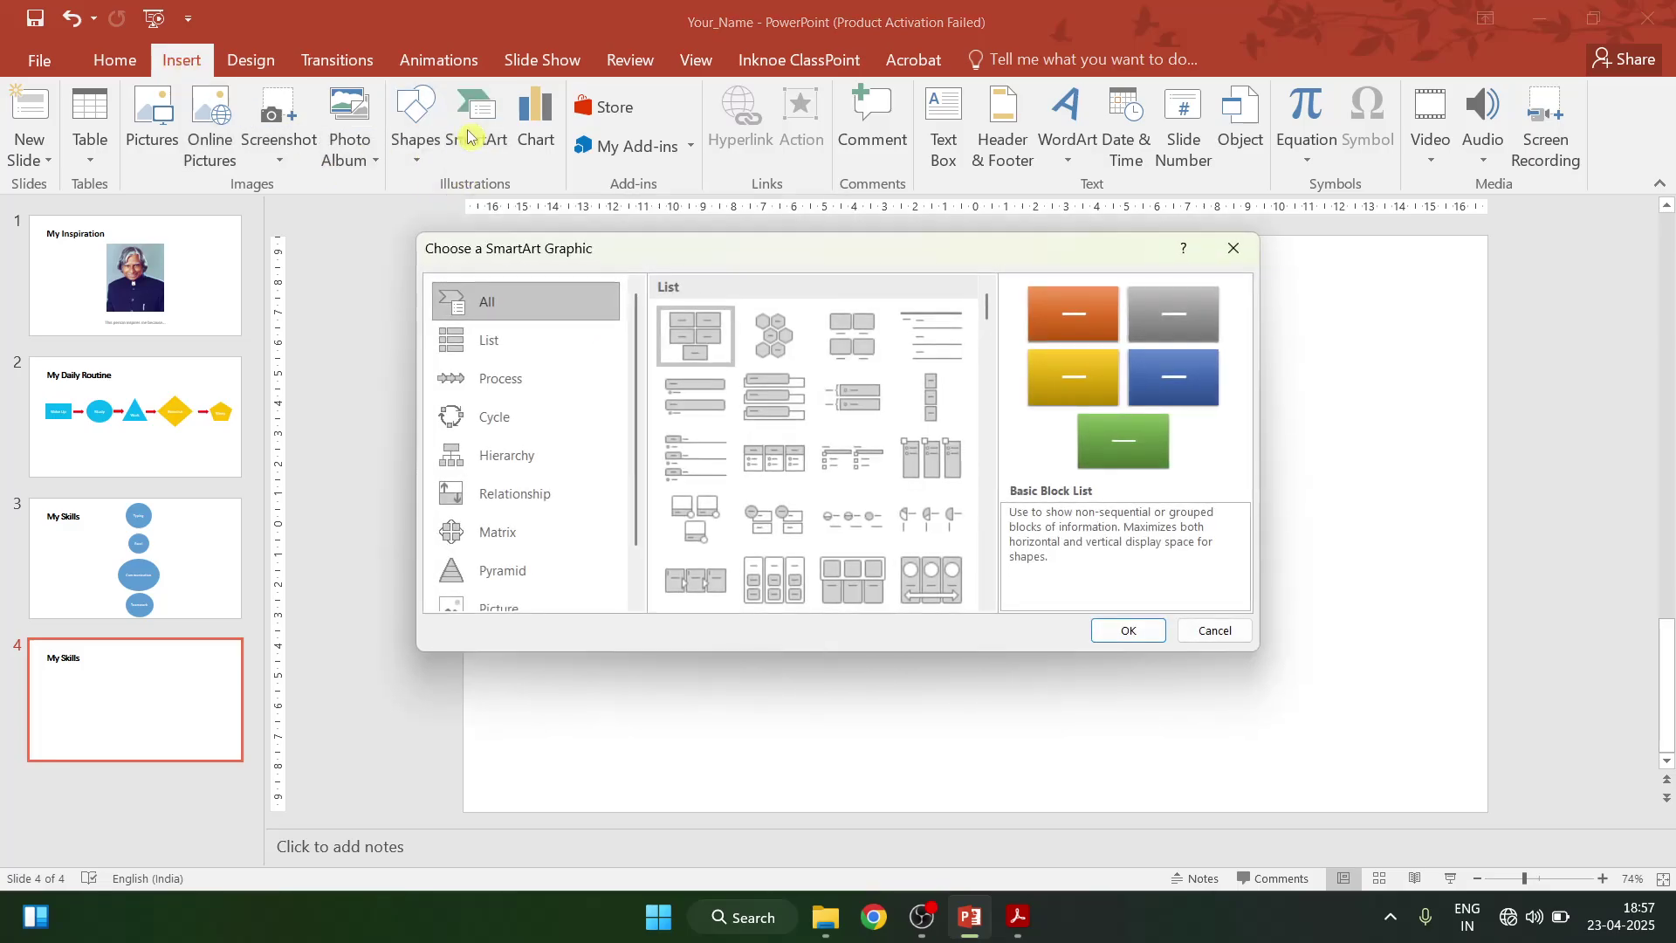